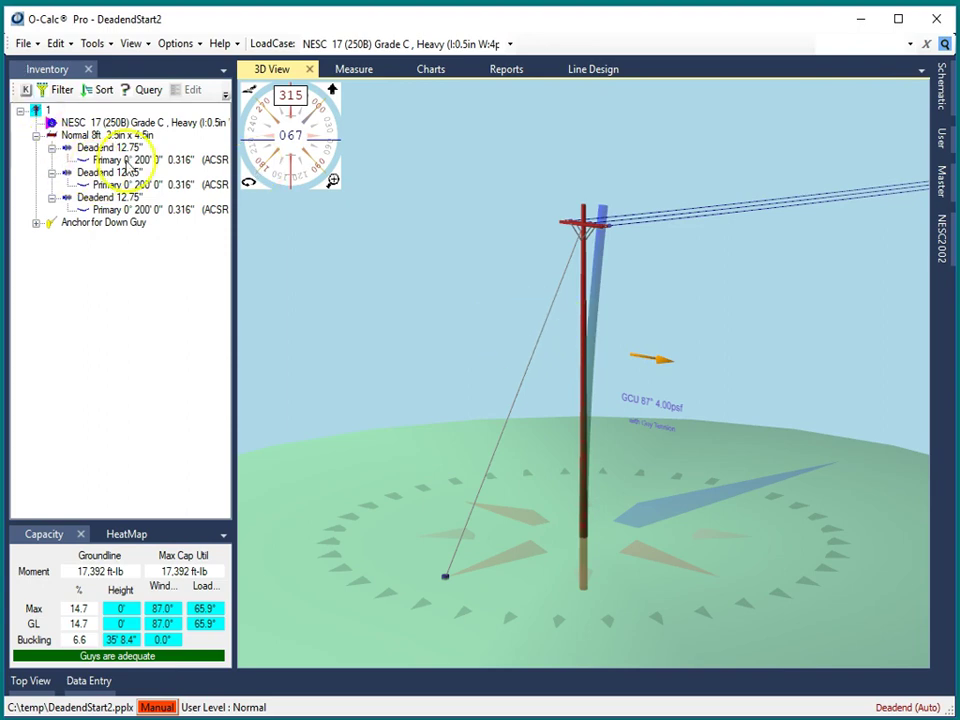
Step: Open the Options menu to reach Manage Plugins
{"action": "left_click", "coordinate": [176, 47]}
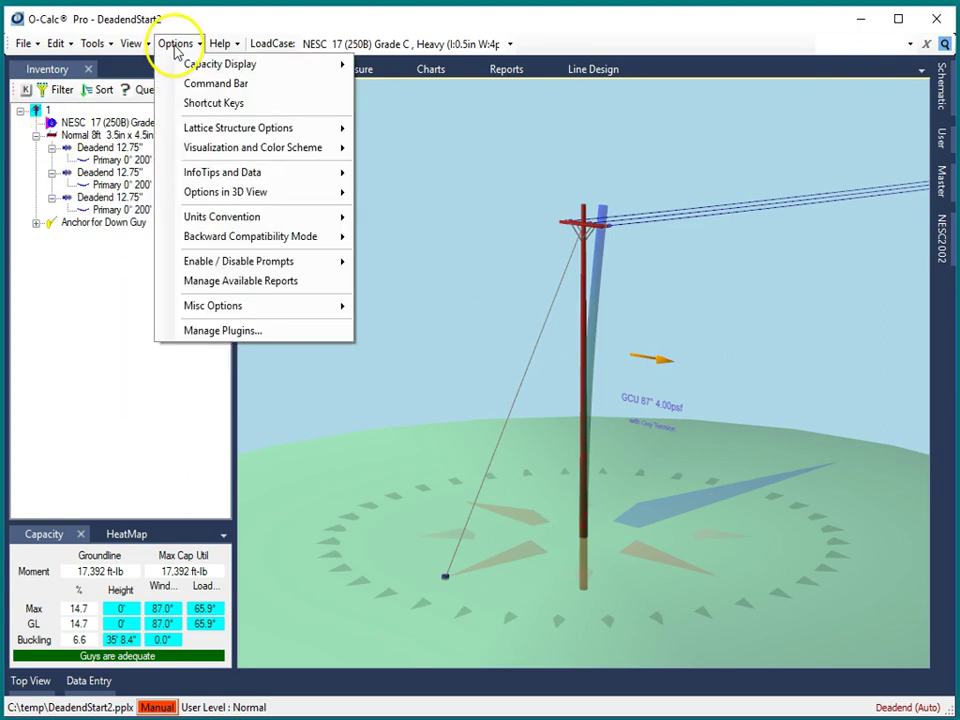
Step: Confirm HTML_Reporting is enabled in Manage Plugins, then open and close the Custom HTML Reports editor
{"action": "left_click", "coordinate": [265, 335]}
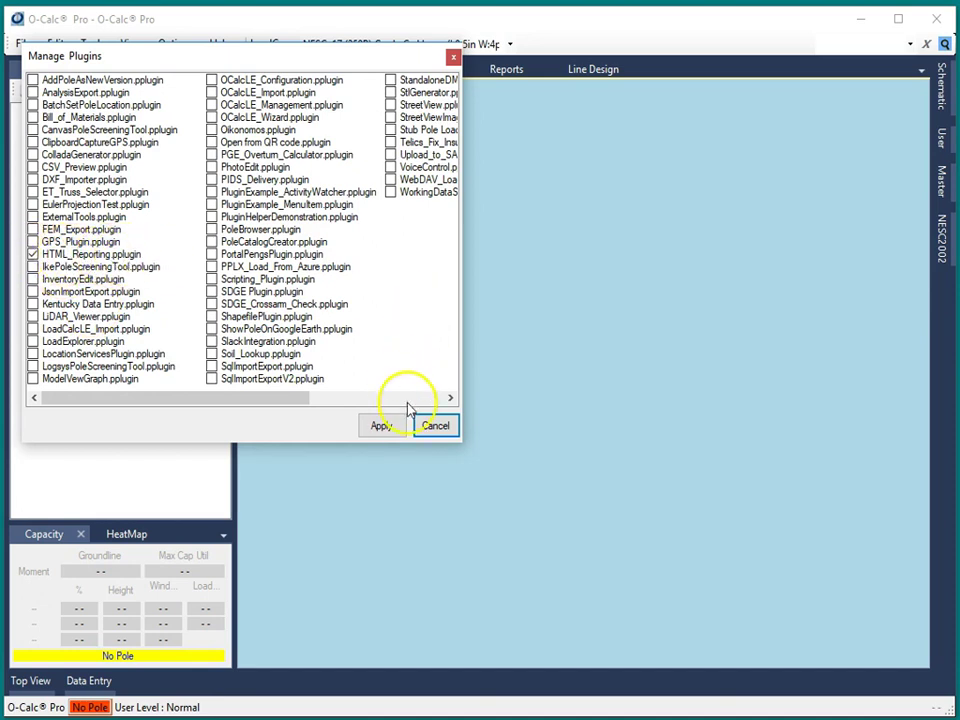
{"action": "left_click", "coordinate": [455, 427]}
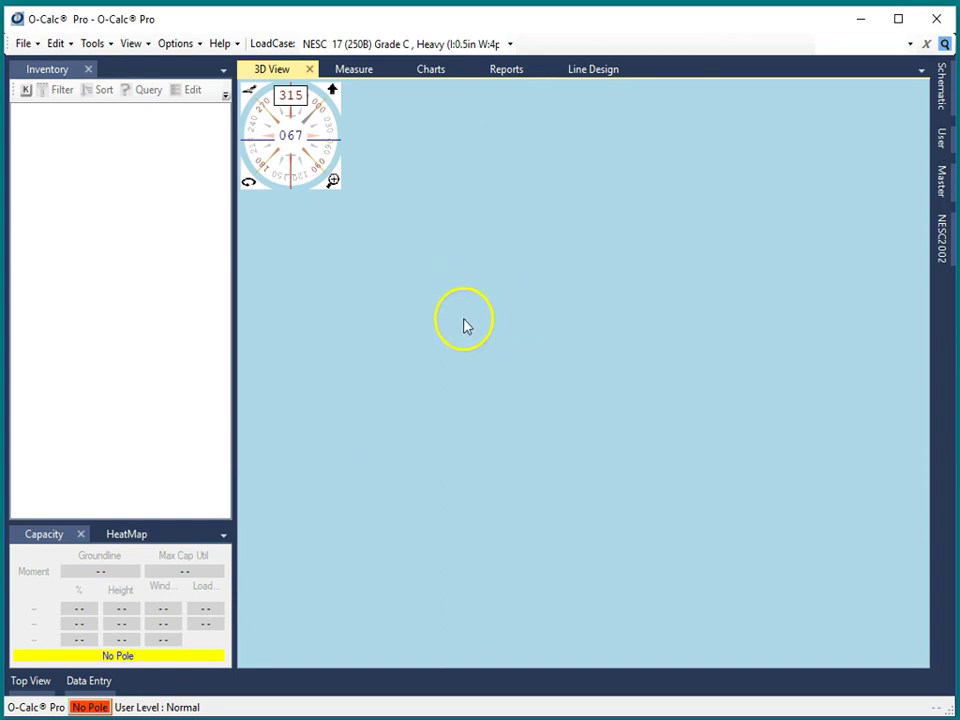
{"action": "left_click", "coordinate": [510, 74]}
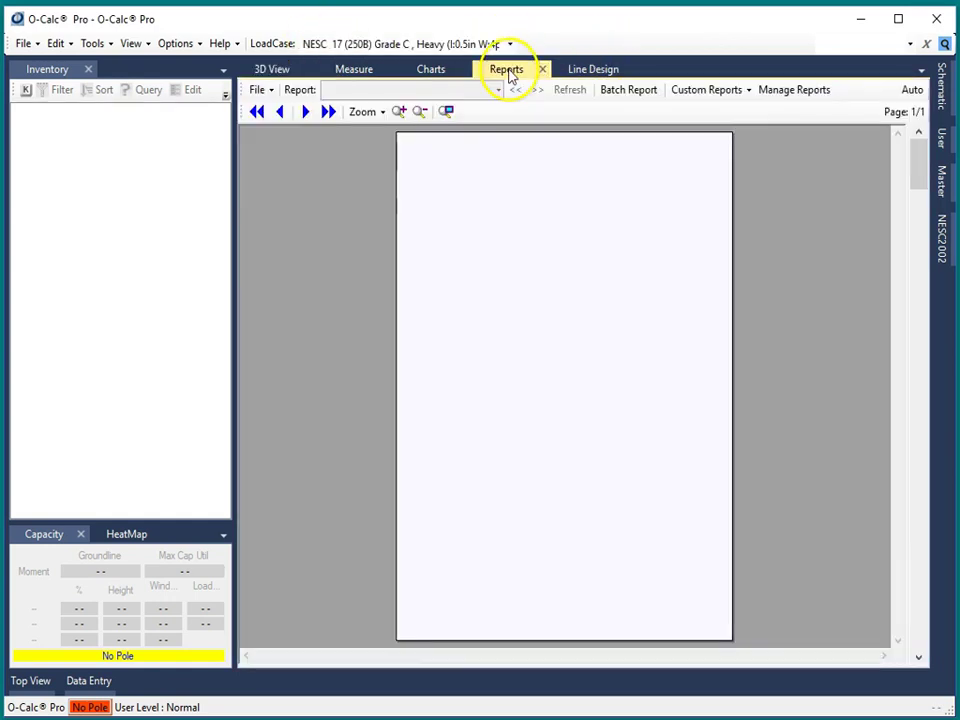
{"action": "left_click", "coordinate": [719, 93]}
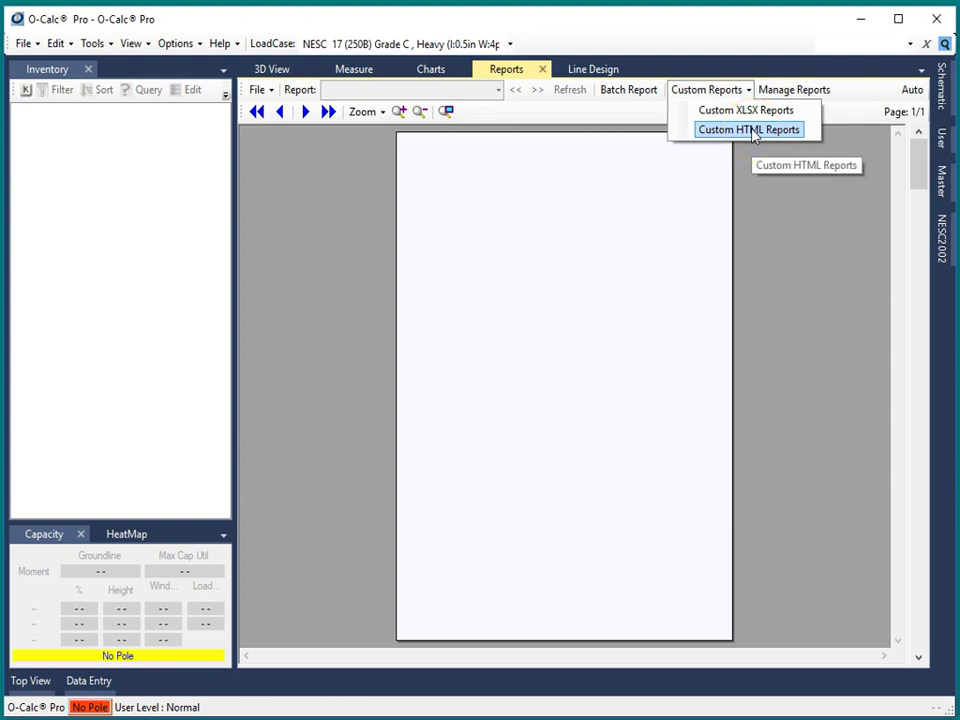
{"action": "left_click", "coordinate": [752, 132]}
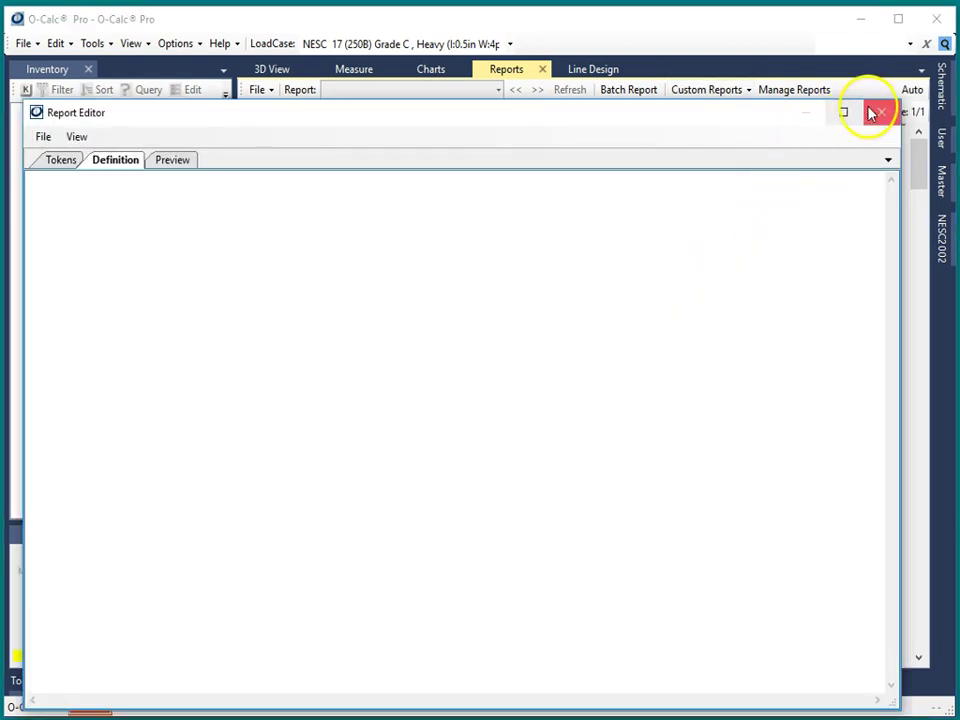
{"action": "left_click", "coordinate": [882, 114]}
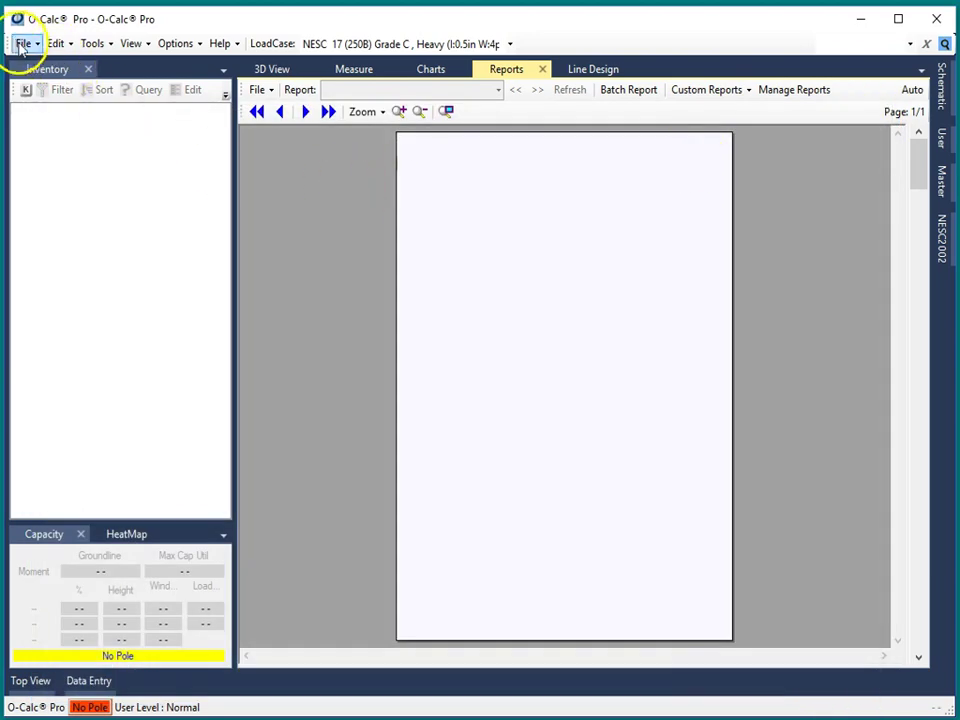
Step: Reload DeadendStart2.pplx from recent files and open the Custom HTML Reports editor
{"action": "left_click", "coordinate": [22, 44]}
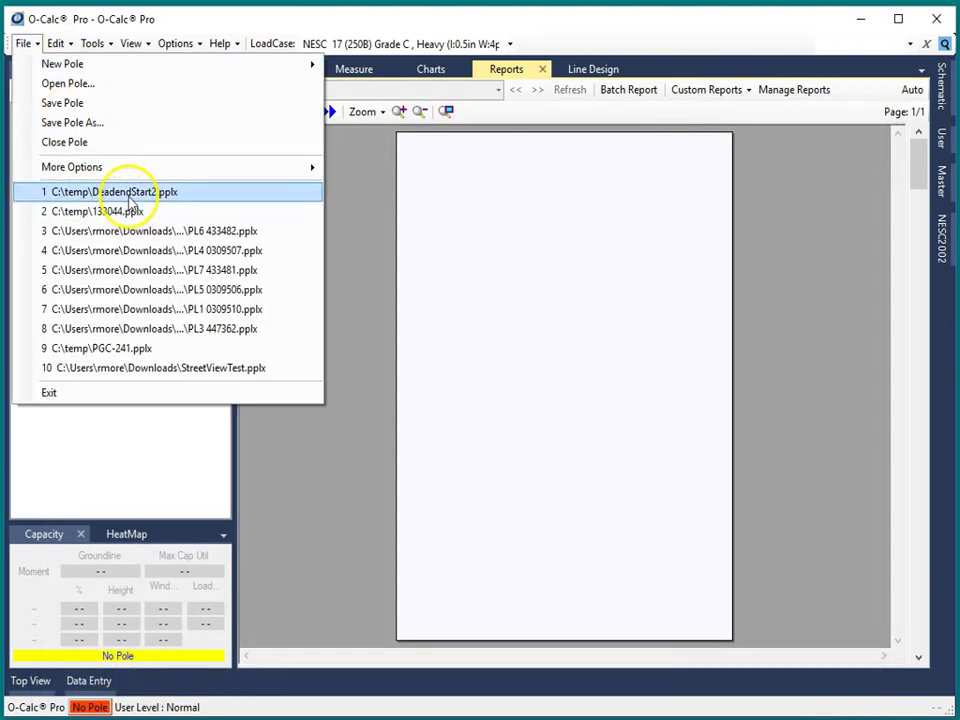
{"action": "left_click", "coordinate": [130, 194]}
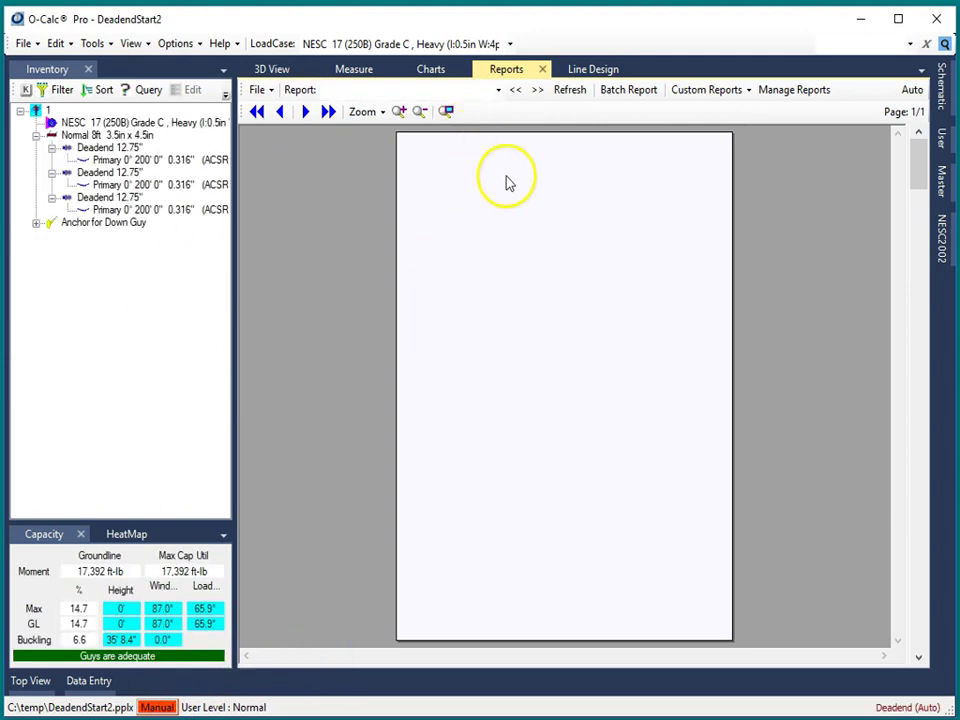
{"action": "left_click", "coordinate": [686, 94]}
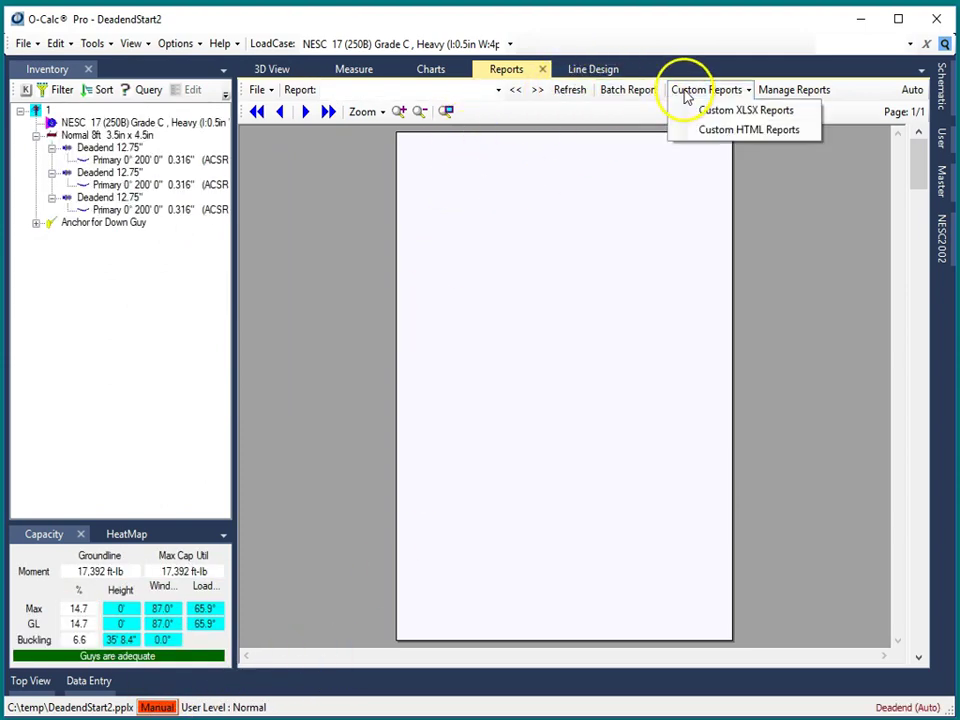
{"action": "left_click", "coordinate": [748, 135]}
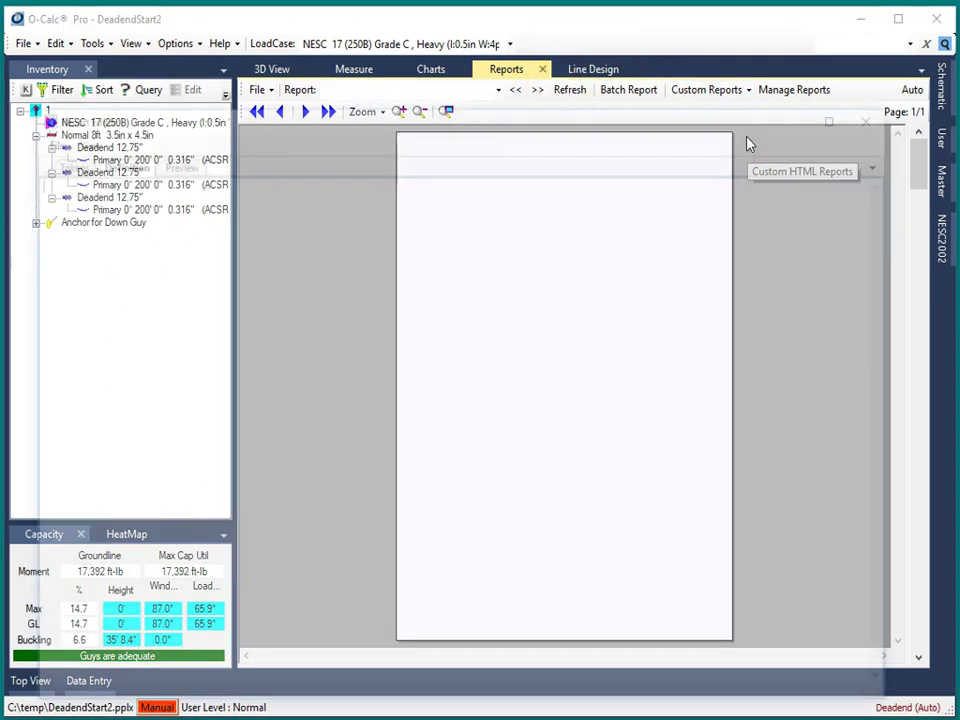
Step: Move the editor up and review the Tokens, Definition and Preview tabs, ending on Definition
{"action": "left_click_drag", "start_coordinate": [542, 114], "coordinate": [563, 77]}
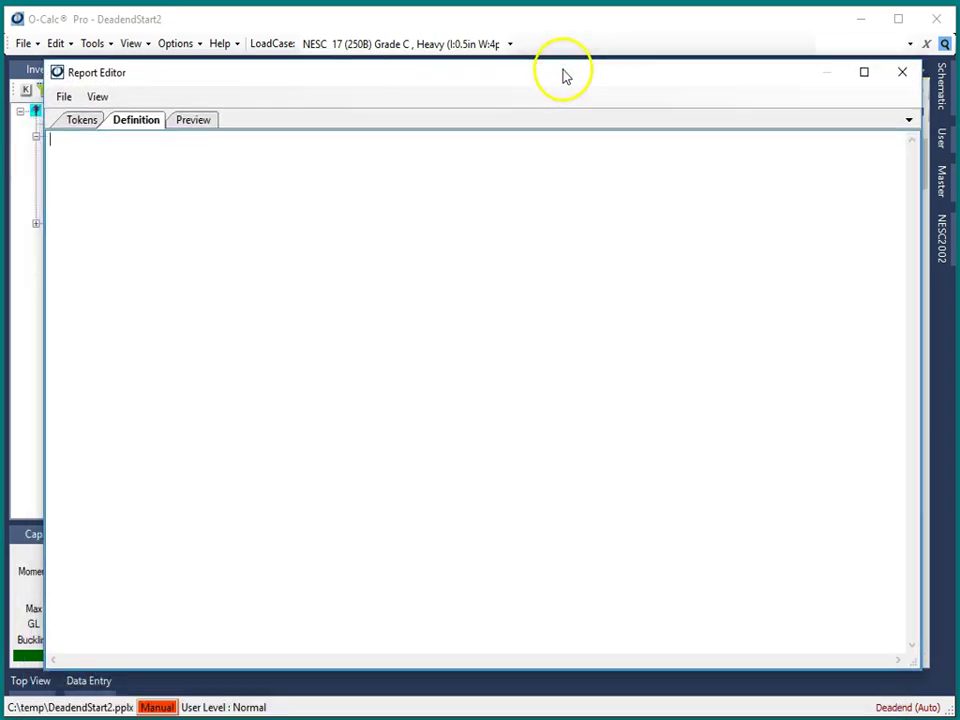
{"action": "left_click", "coordinate": [81, 122]}
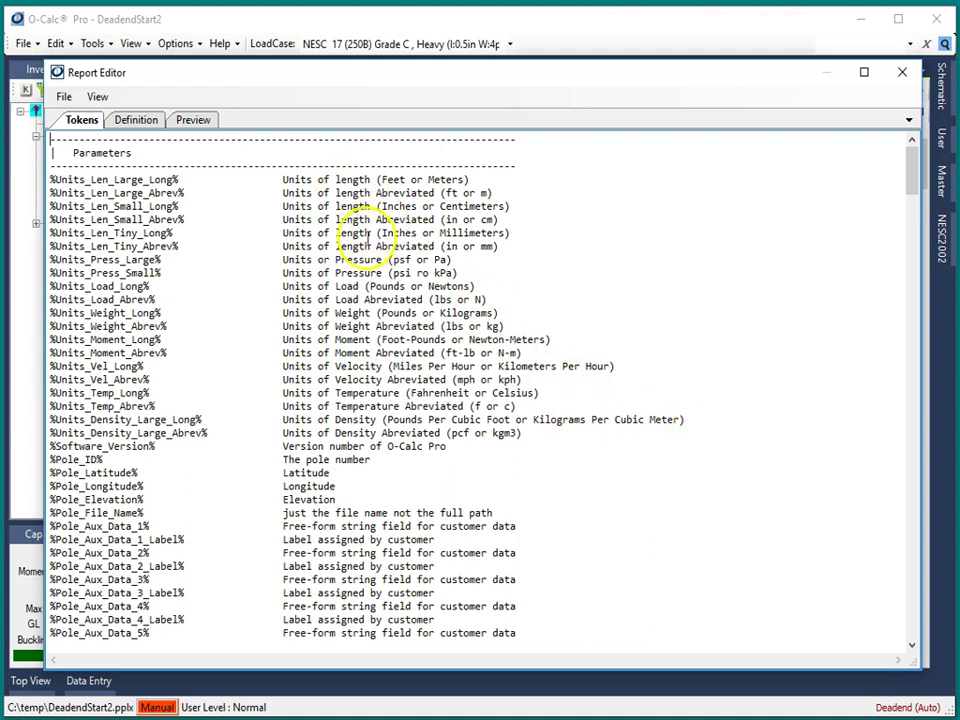
{"action": "left_click", "coordinate": [139, 122]}
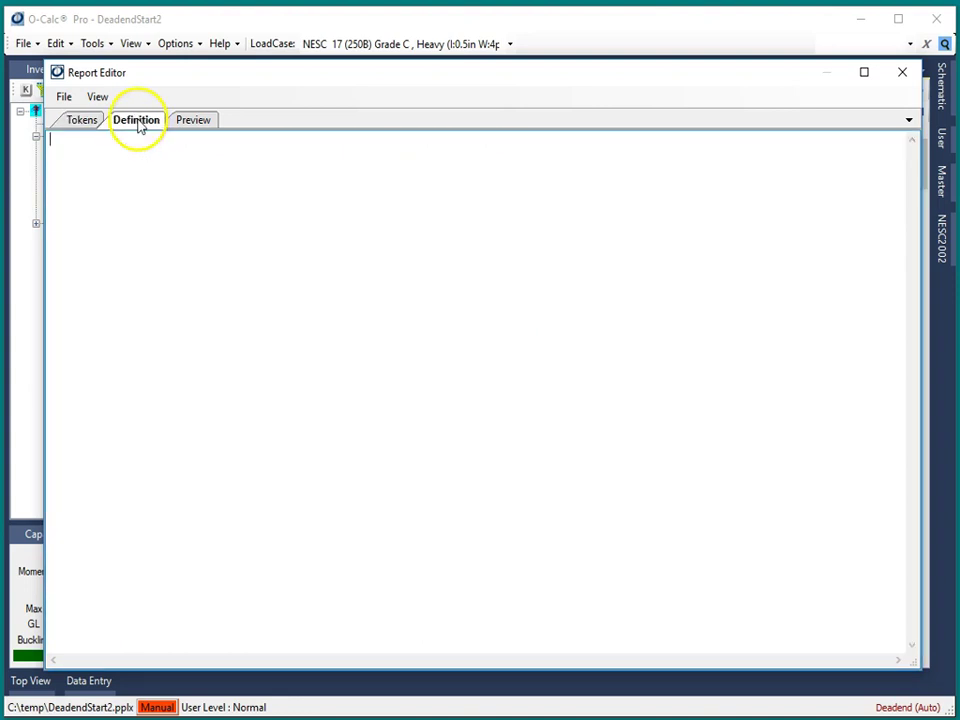
{"action": "left_click", "coordinate": [195, 122]}
{"action": "left_click", "coordinate": [130, 122]}
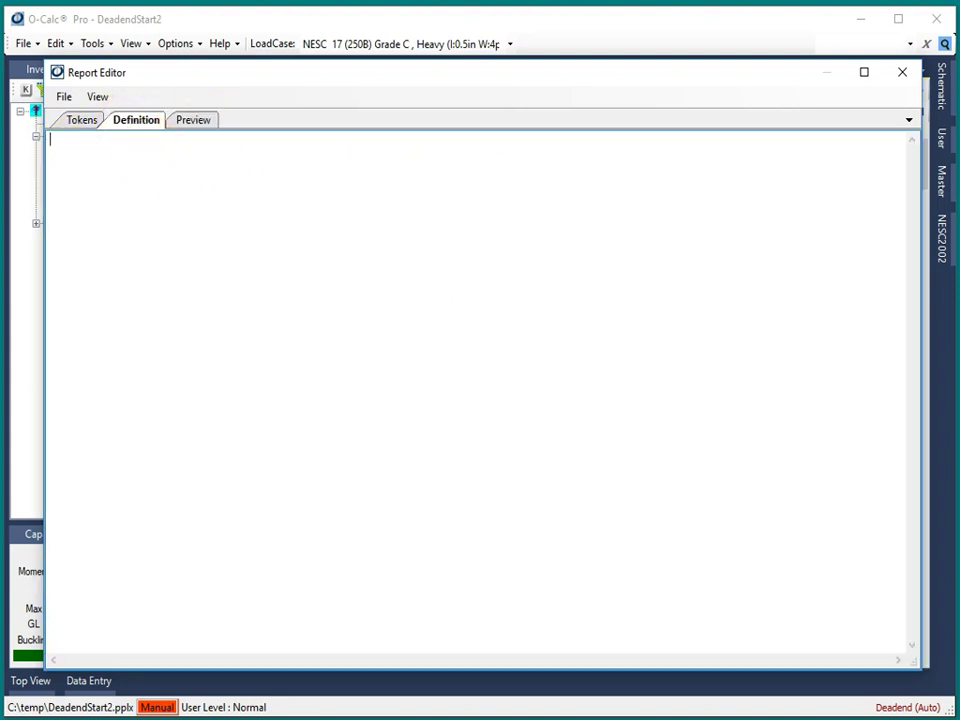
Step: Load the sample HTML template with File > New and select its %Sum_MCU token
{"action": "left_click", "coordinate": [63, 97]}
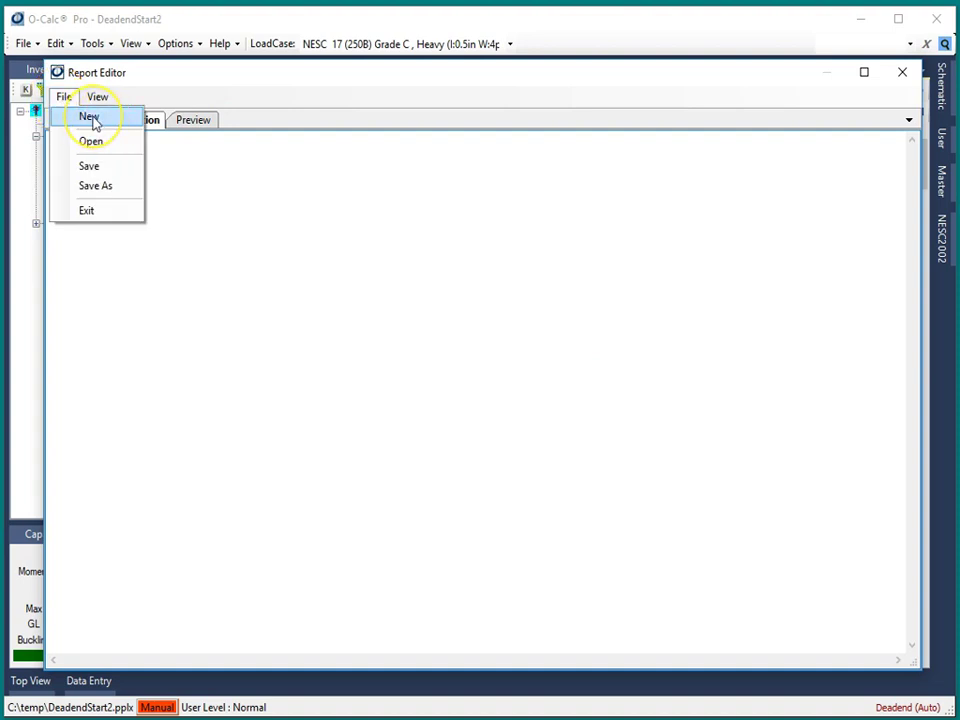
{"action": "left_click", "coordinate": [89, 117]}
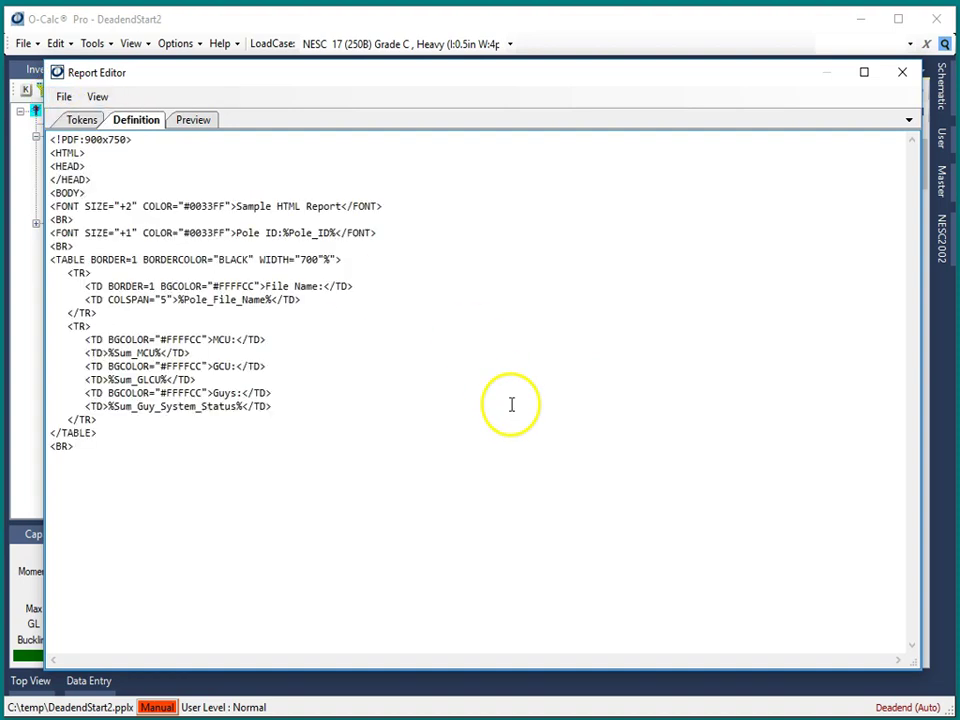
{"action": "key", "text": "ctrl+a"}
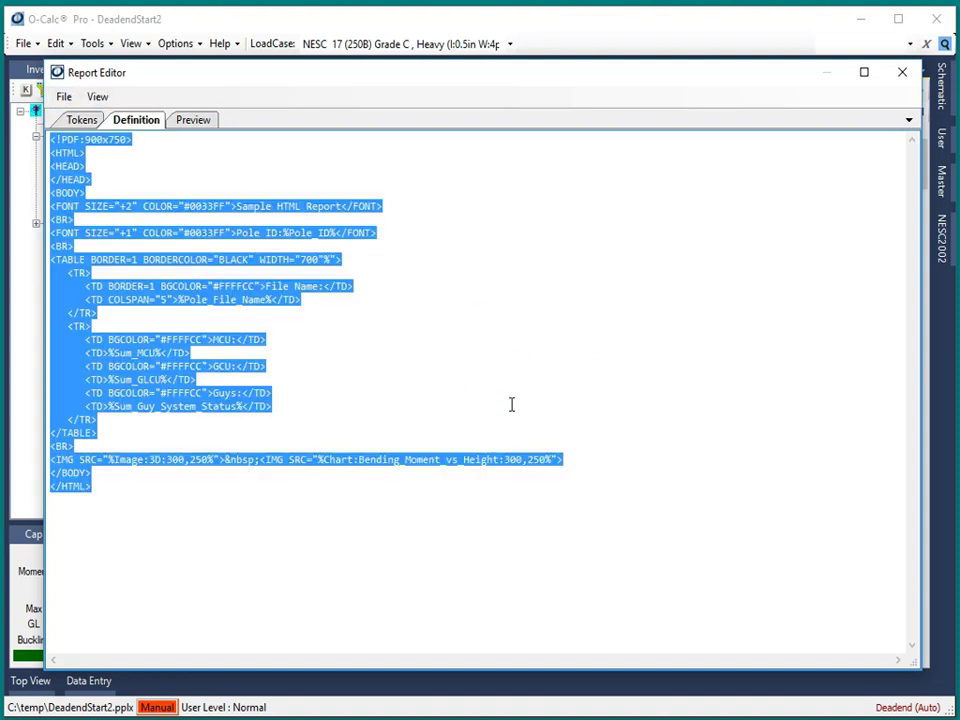
{"action": "left_click", "coordinate": [401, 283]}
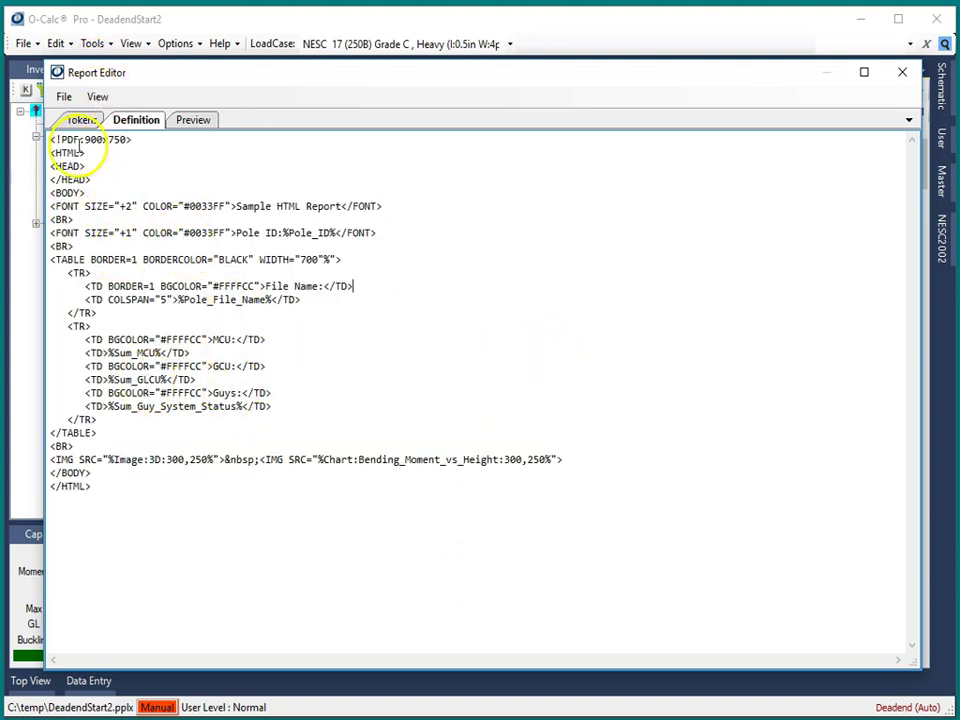
{"action": "left_click", "coordinate": [50, 140]}
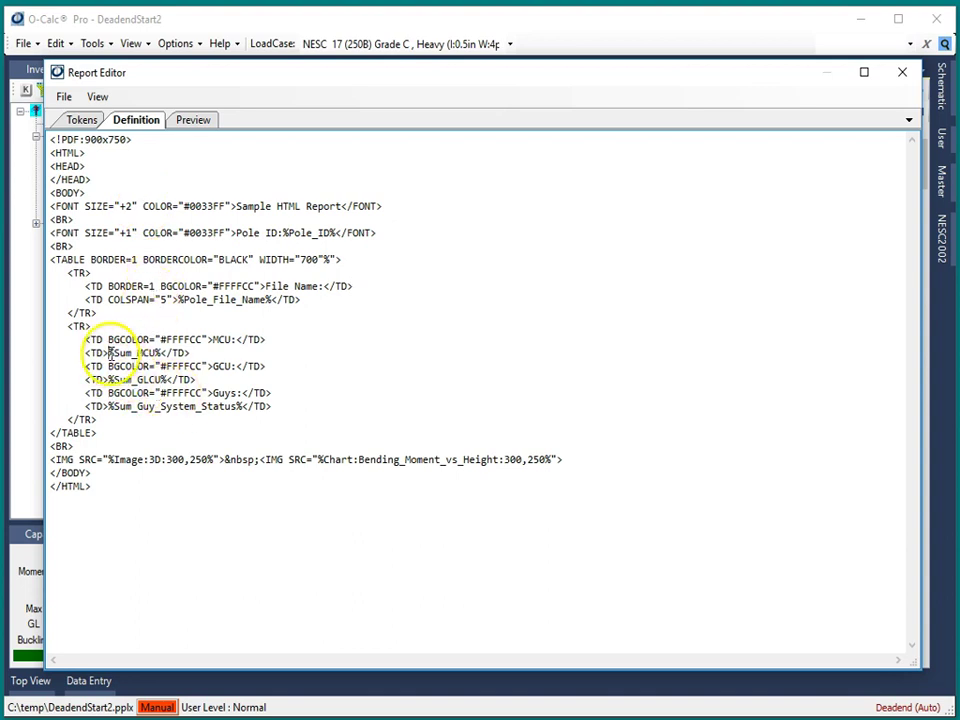
{"action": "left_click_drag", "start_coordinate": [109, 353], "coordinate": [158, 353]}
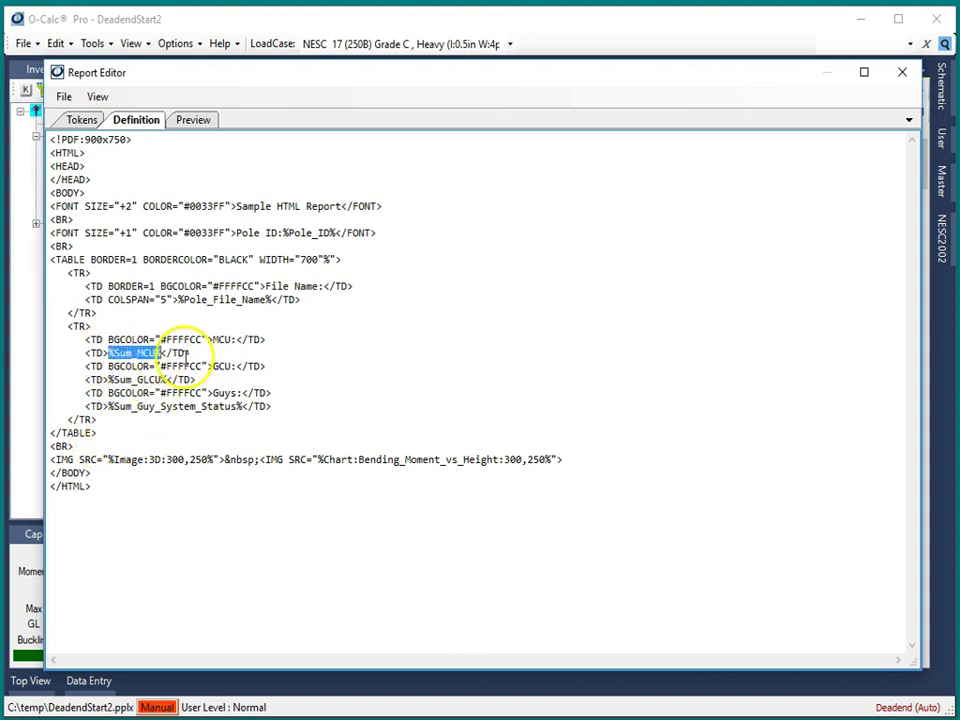
Step: Preview the sample report (MCU and GCU 14.7, guys Adequate), then return to its HTML definition
{"action": "left_click", "coordinate": [98, 97]}
{"action": "left_click", "coordinate": [117, 118]}
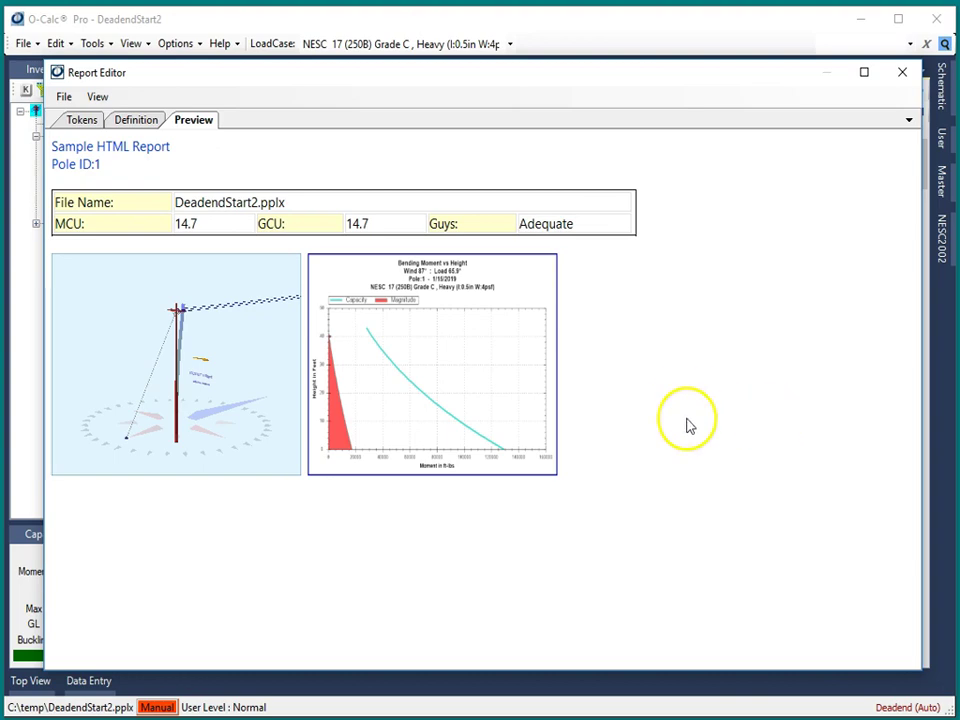
{"action": "left_click", "coordinate": [138, 121]}
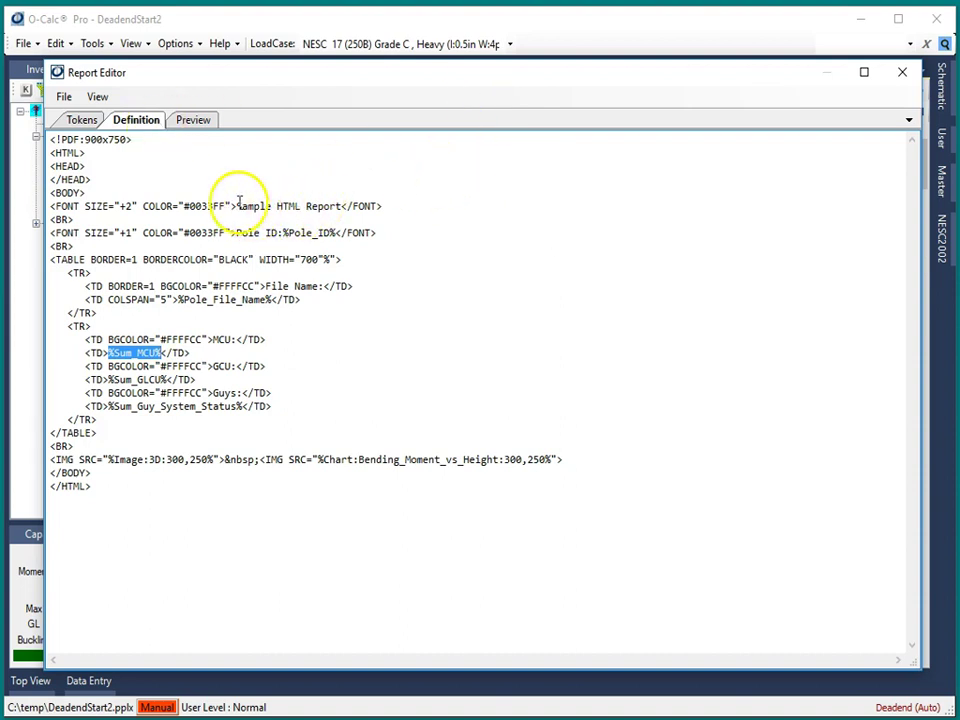
Step: Retitle the report 'My Fancy Report' and duplicate the Pole ID line below itself
{"action": "left_click", "coordinate": [340, 206], "text": "shift"}
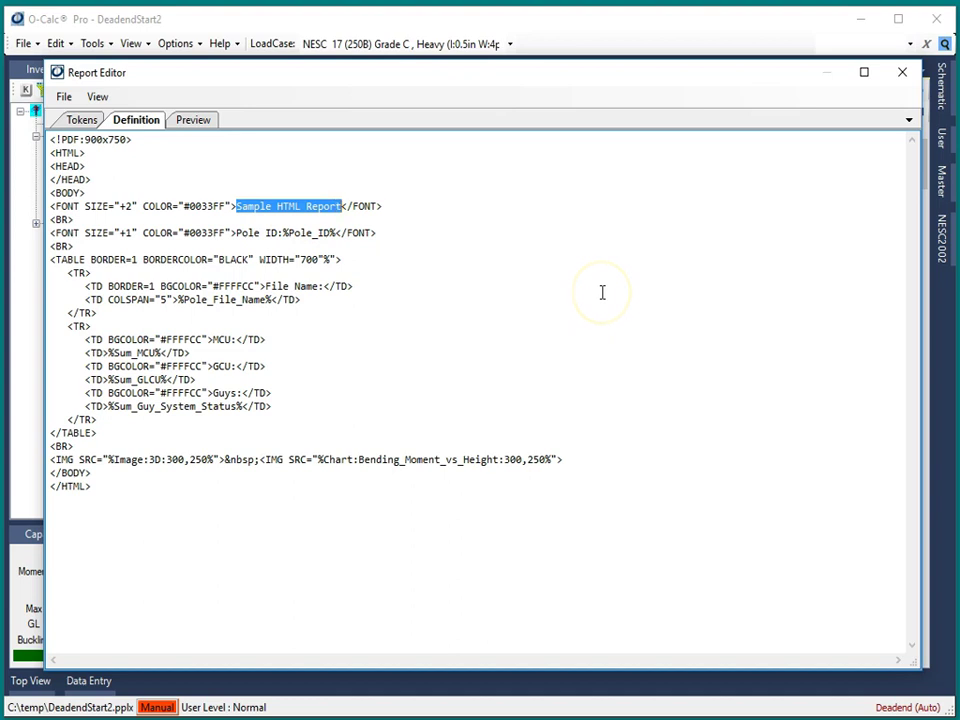
{"action": "type", "text": "My Fancy"}
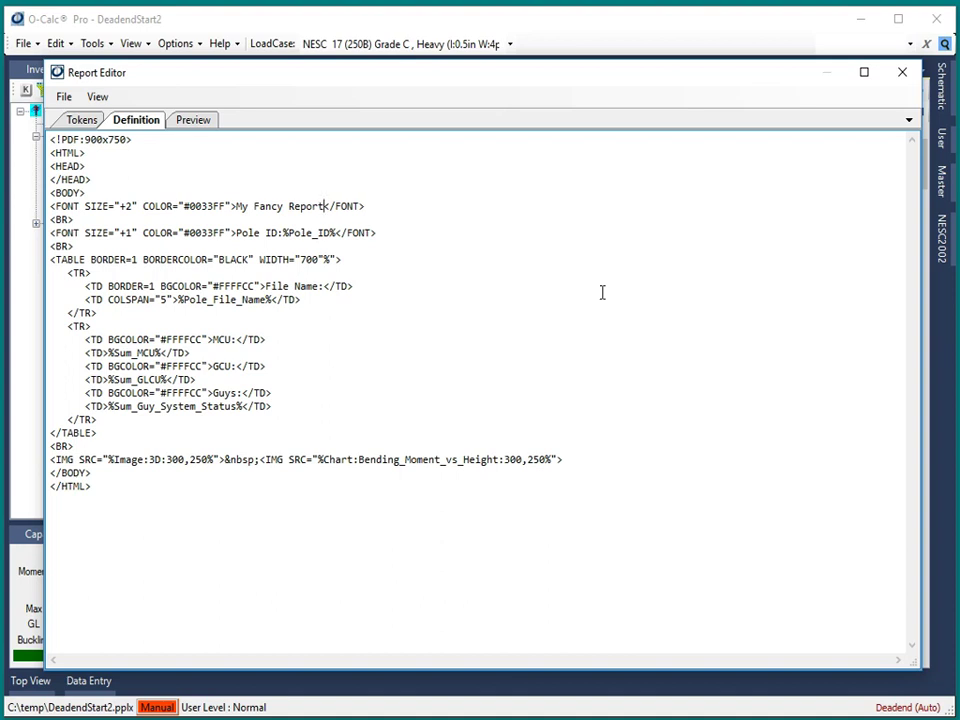
{"action": "left_click", "coordinate": [415, 233]}
{"action": "key", "text": "shift+Down"}
{"action": "key", "text": "shift+Down"}
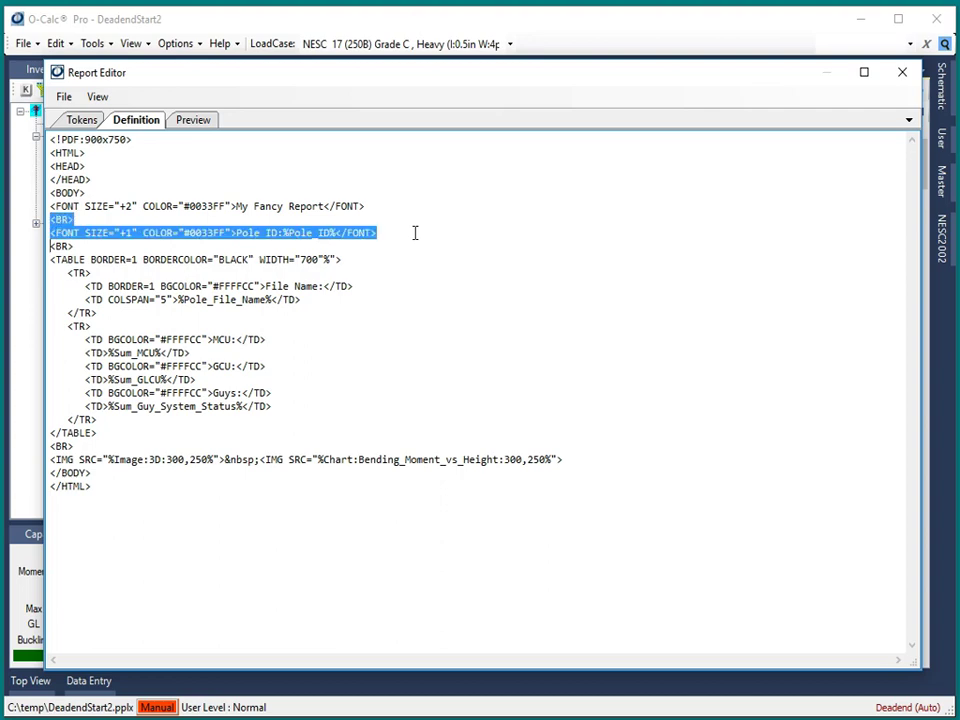
{"action": "key", "text": "ctrl+c"}
{"action": "key", "text": "Right"}
{"action": "key", "text": "ctrl+v"}
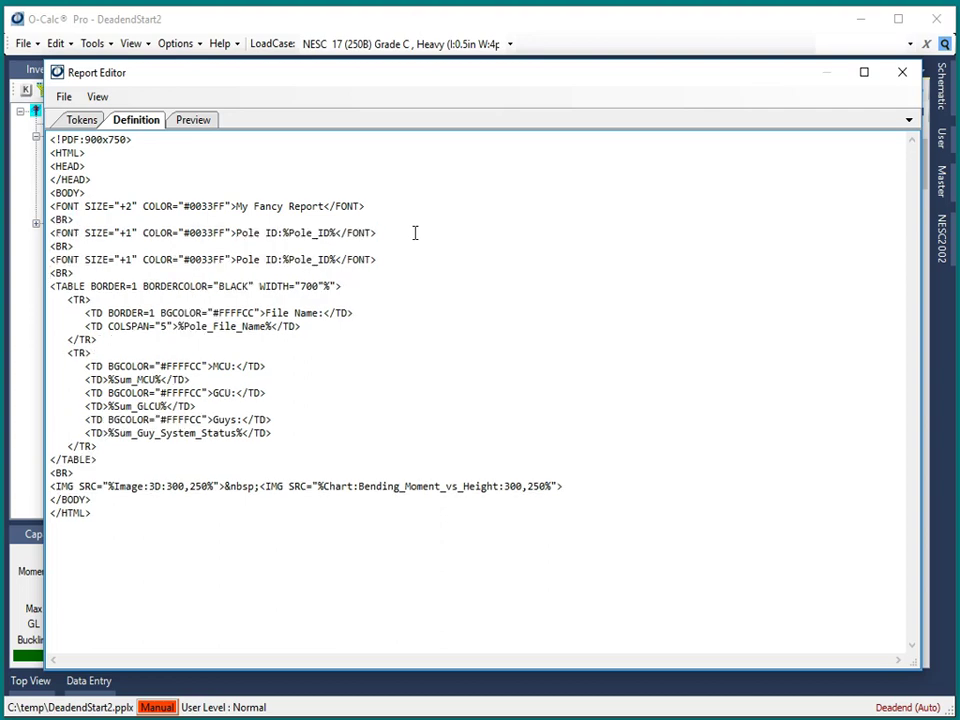
Step: Change the copied line to 'SW Version:%Software_Version%' using the token from the Tokens list
{"action": "left_click", "coordinate": [82, 120]}
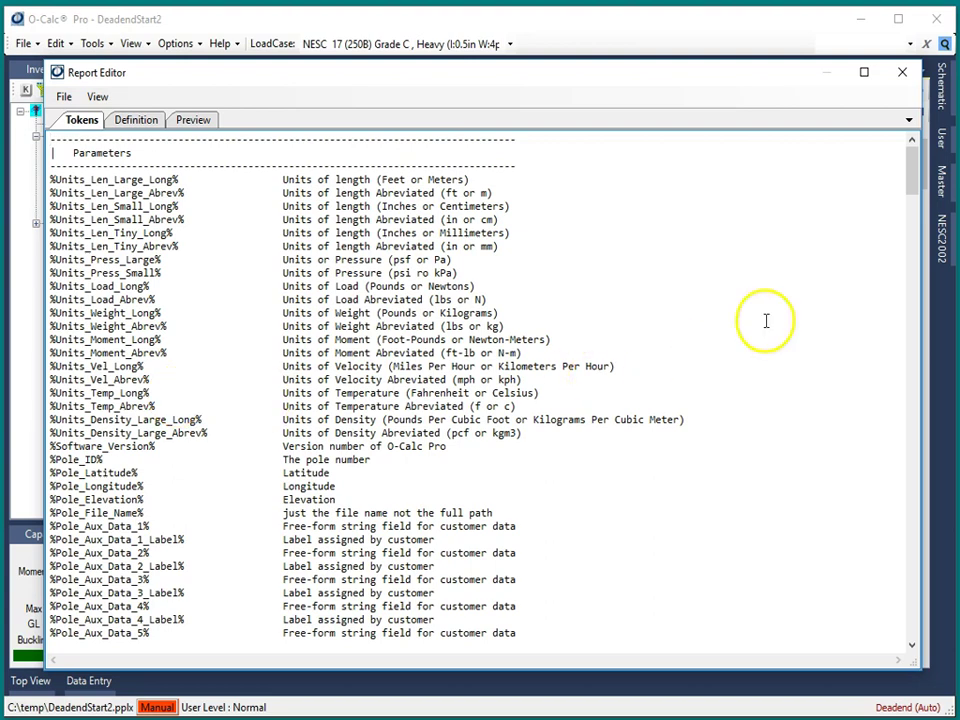
{"action": "scroll", "coordinate": [916, 177], "scroll_direction": "down", "scroll_amount": 1}
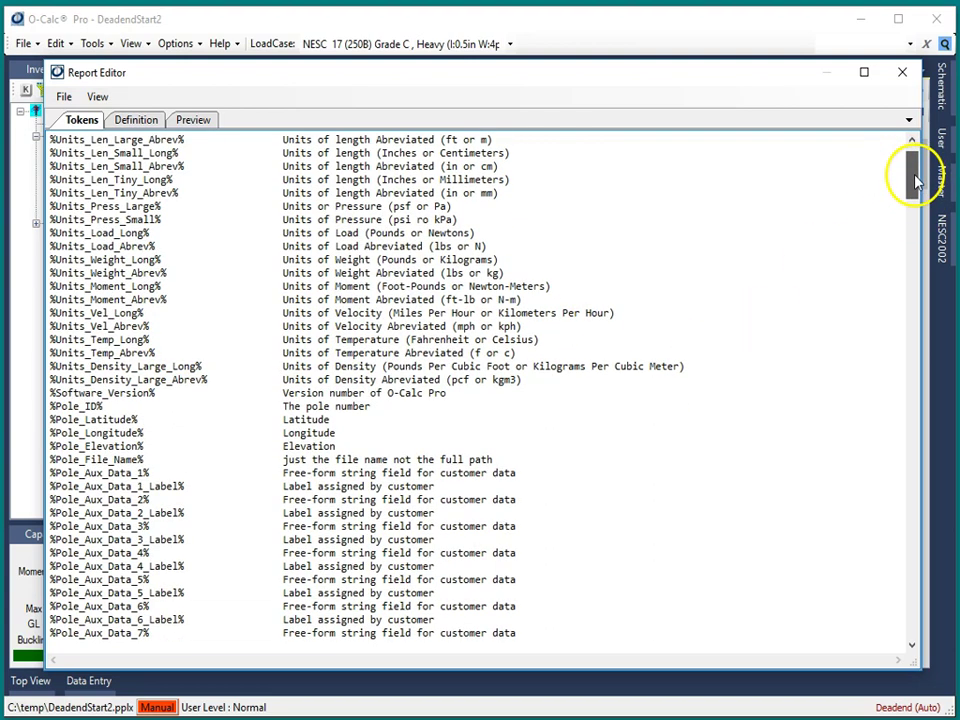
{"action": "scroll", "coordinate": [916, 180], "scroll_direction": "up", "scroll_amount": 1}
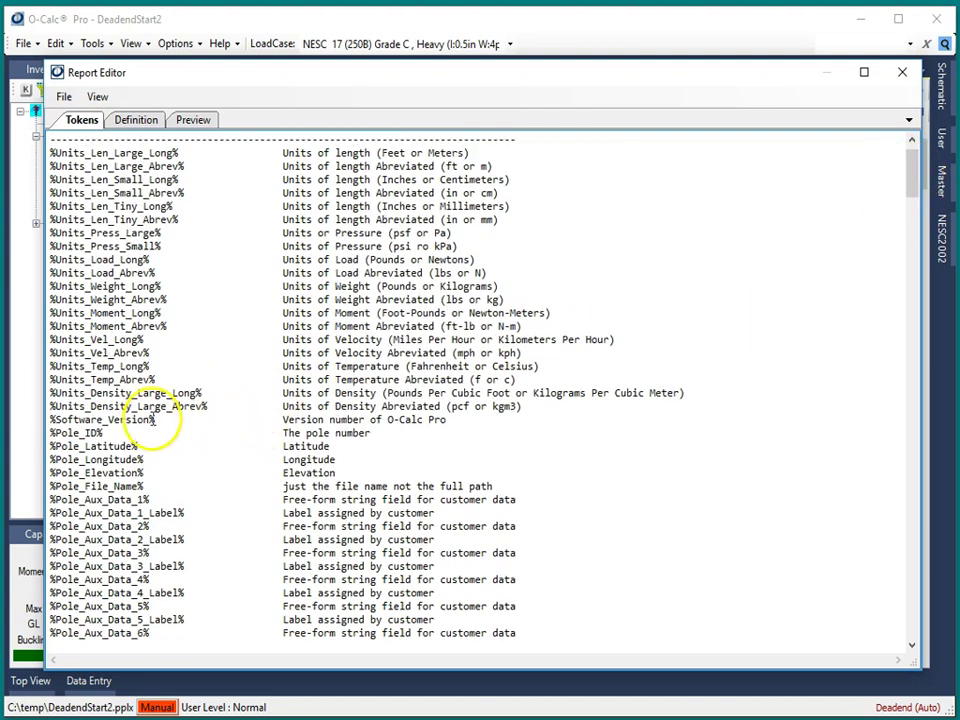
{"action": "left_click_drag", "start_coordinate": [155, 420], "coordinate": [46, 419]}
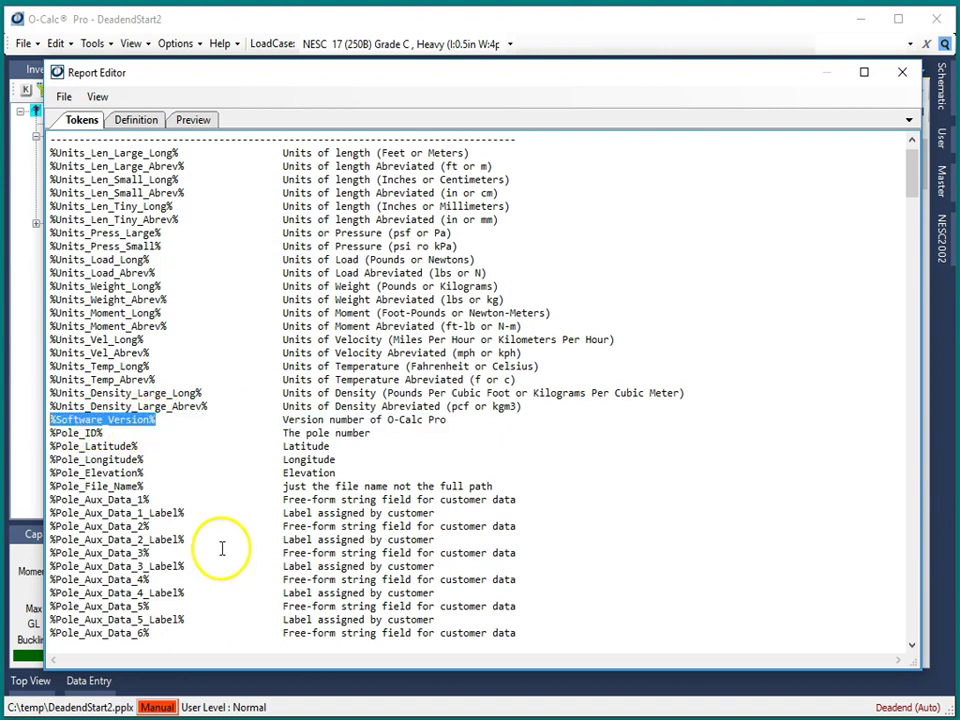
{"action": "left_click", "coordinate": [140, 119]}
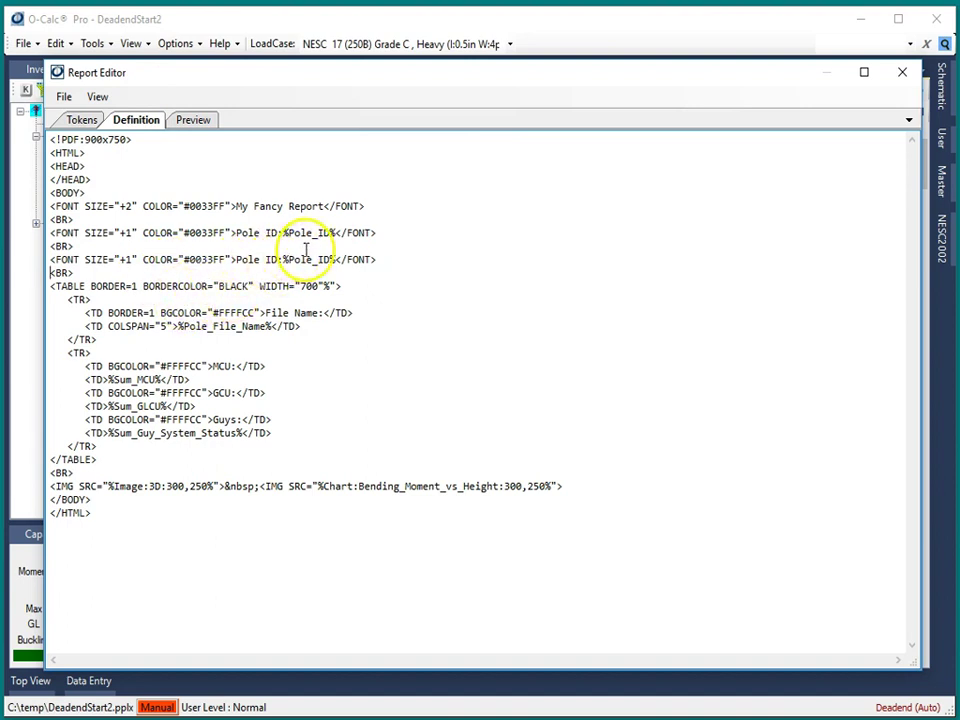
{"action": "left_click_drag", "start_coordinate": [234, 259], "coordinate": [281, 259]}
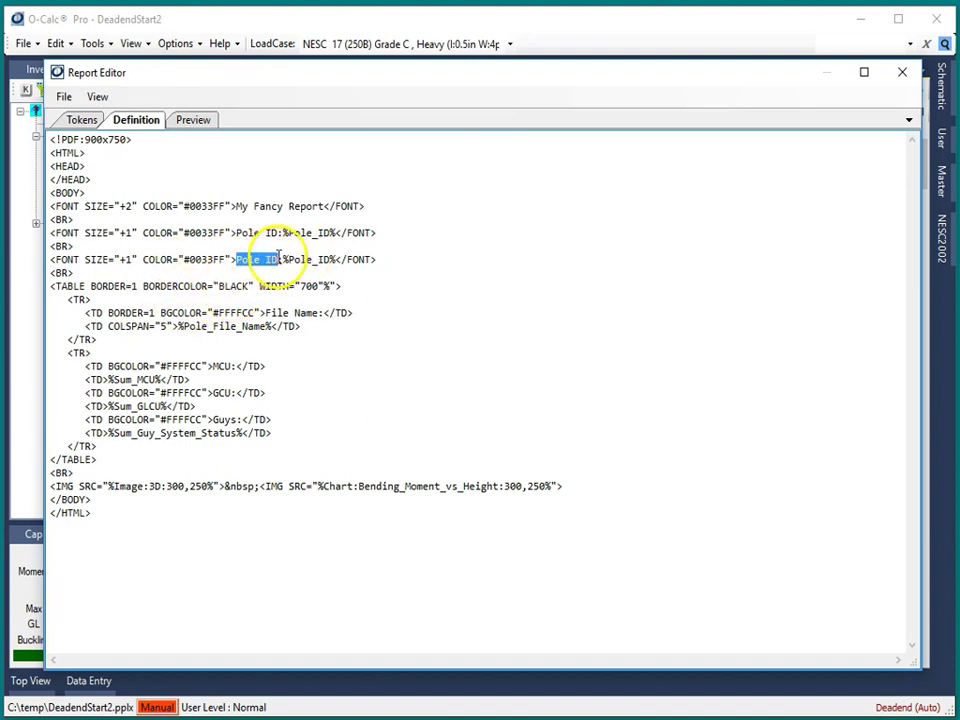
{"action": "type", "text": "Sw"}
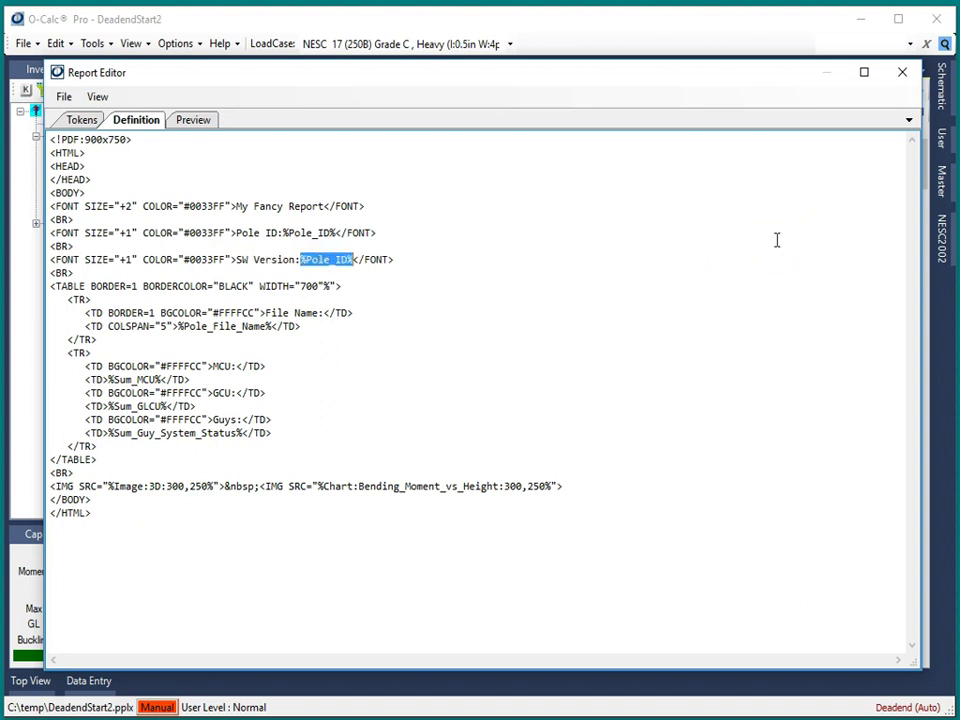
{"action": "key", "text": "ctrl+v"}
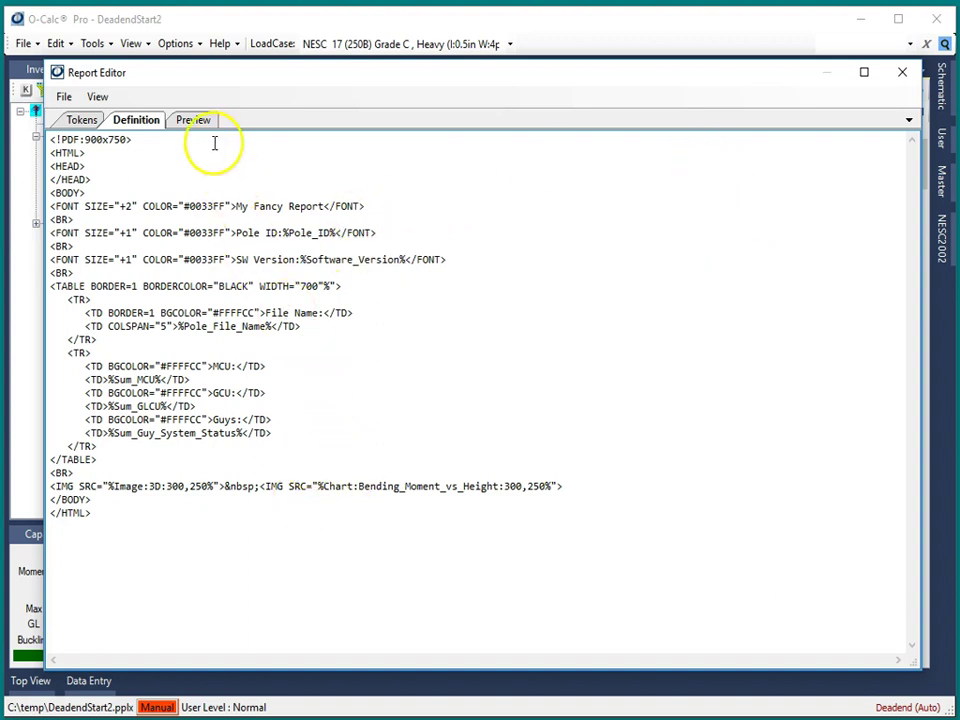
{"action": "left_click", "coordinate": [96, 96]}
Step: Check the preview shows SW Version 6.00, then scroll the token list to the %Image and %Chart tokens
{"action": "left_click", "coordinate": [141, 116]}
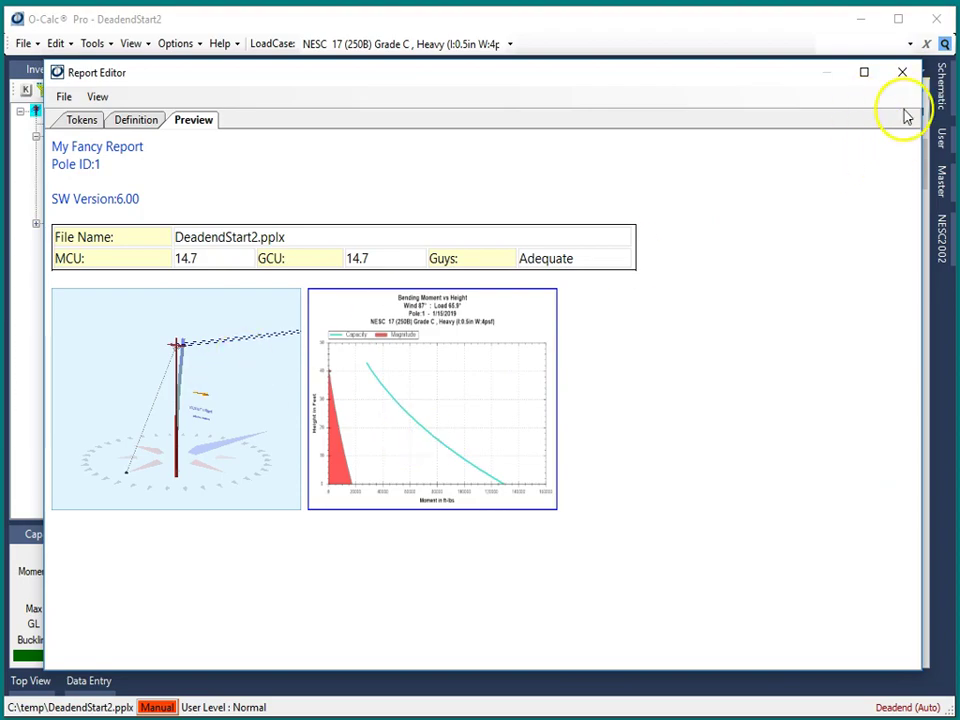
{"action": "left_click", "coordinate": [82, 119]}
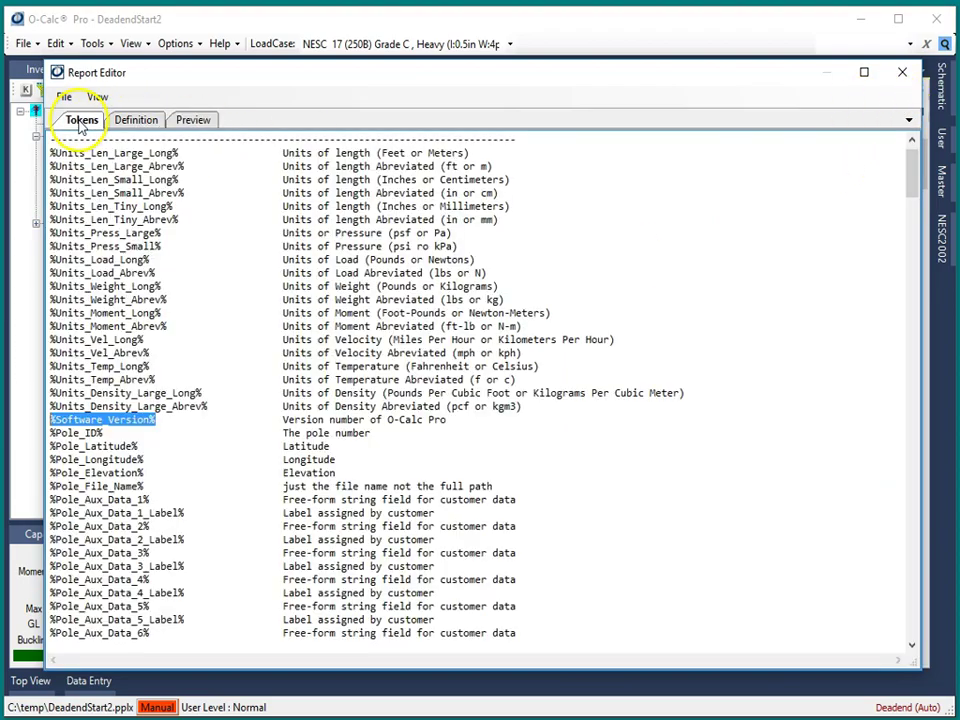
{"action": "left_click_drag", "start_coordinate": [917, 150], "coordinate": [918, 335]}
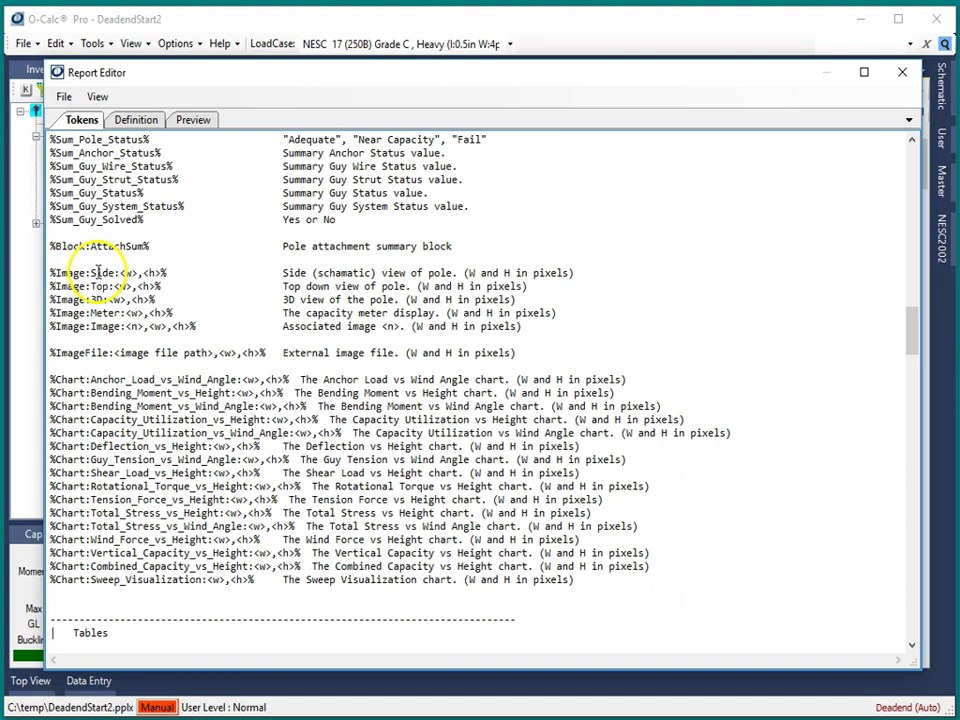
Step: Change %Image:3D to %Image:Side and preview the side view beside the bending-moment chart
{"action": "left_click", "coordinate": [132, 118]}
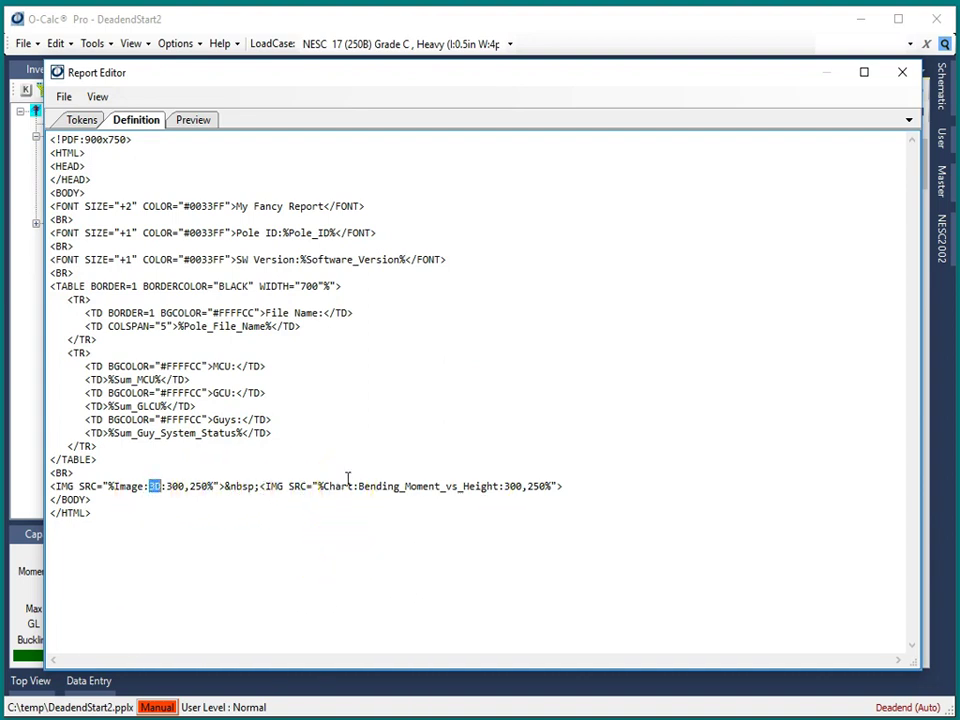
{"action": "type", "text": "Side"}
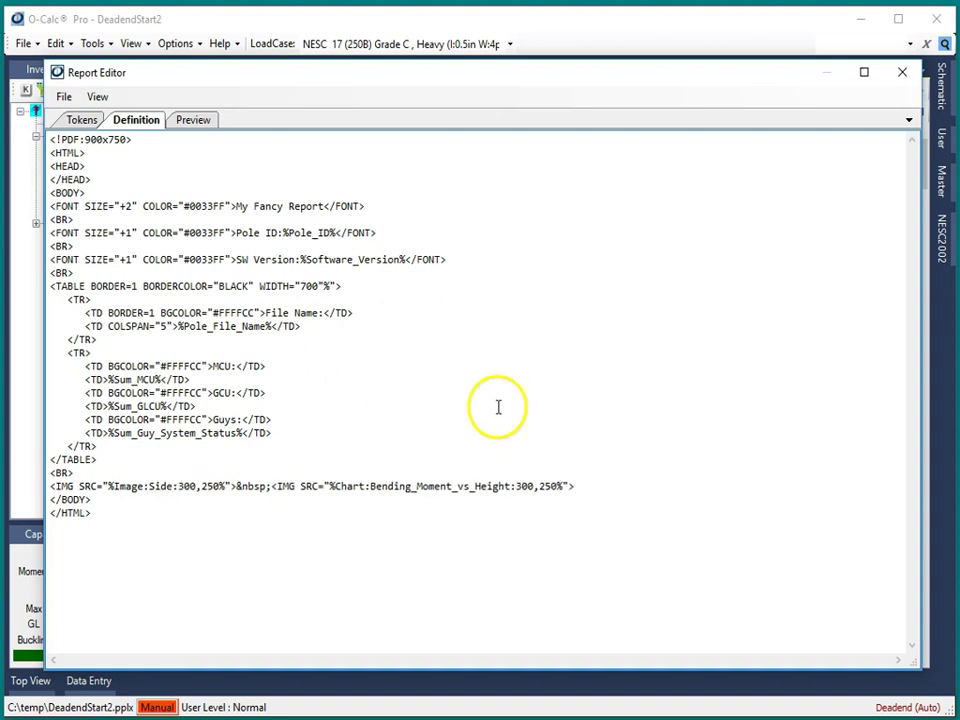
{"action": "left_click", "coordinate": [96, 98]}
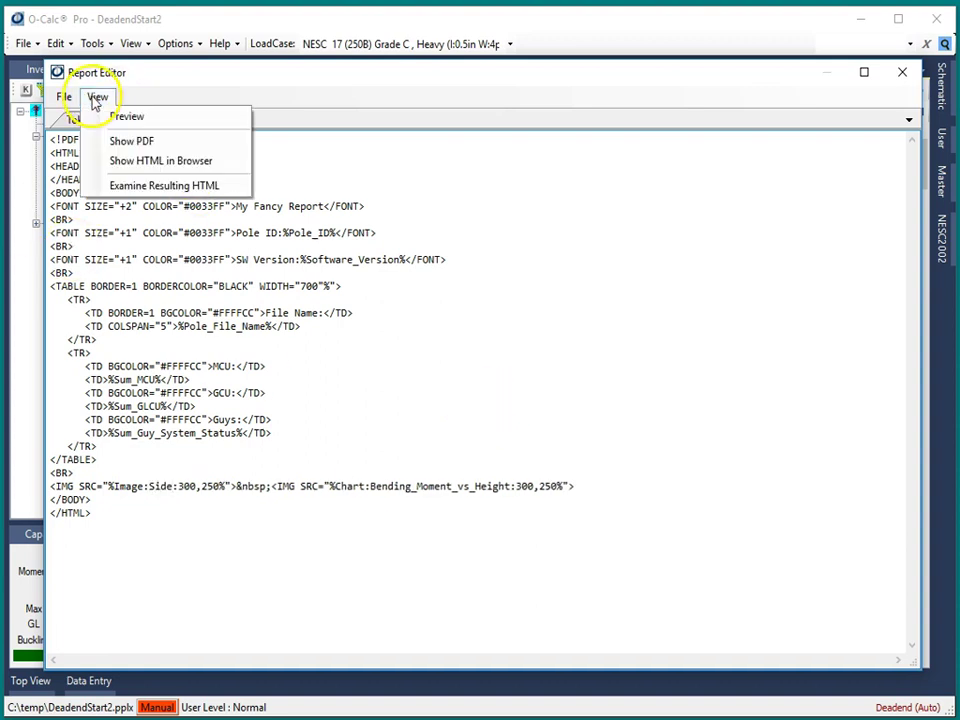
{"action": "left_click", "coordinate": [122, 118]}
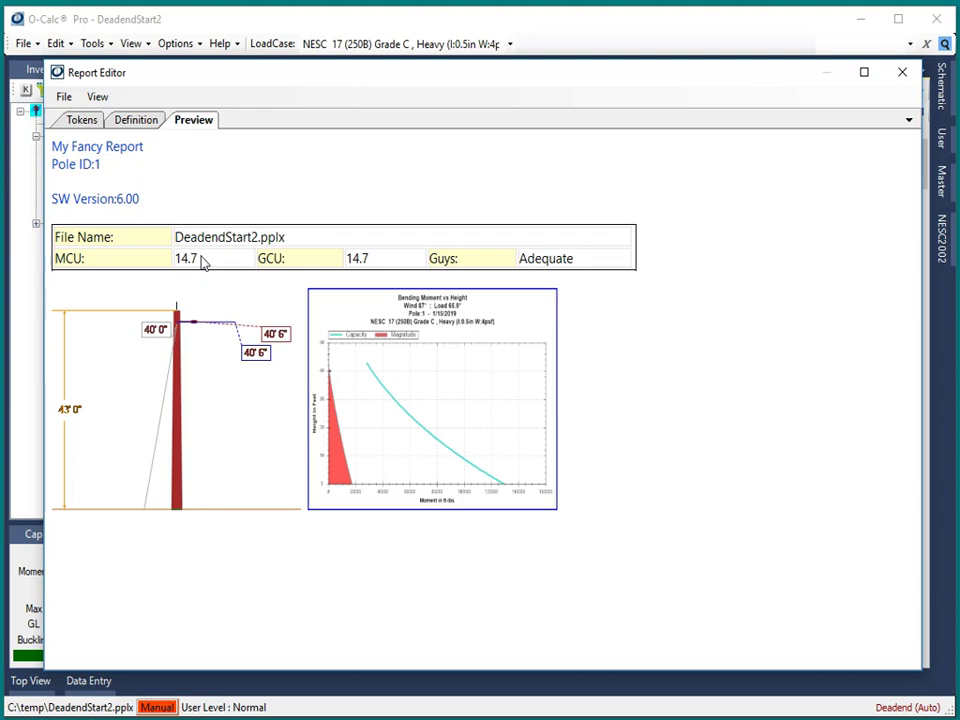
{"action": "left_click", "coordinate": [136, 121]}
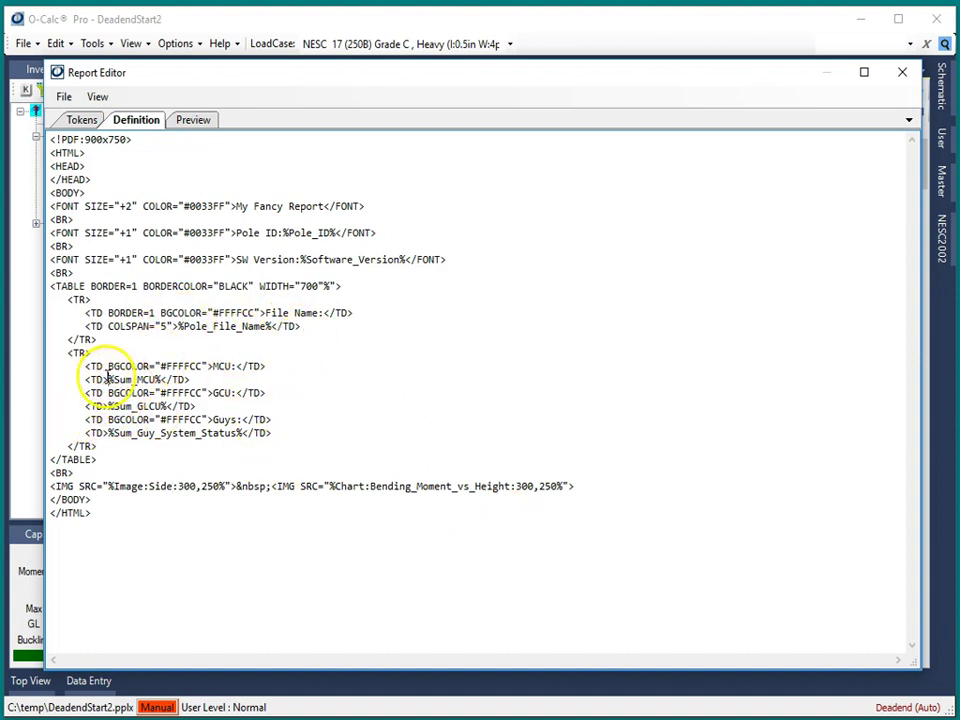
{"action": "left_click", "coordinate": [107, 379]}
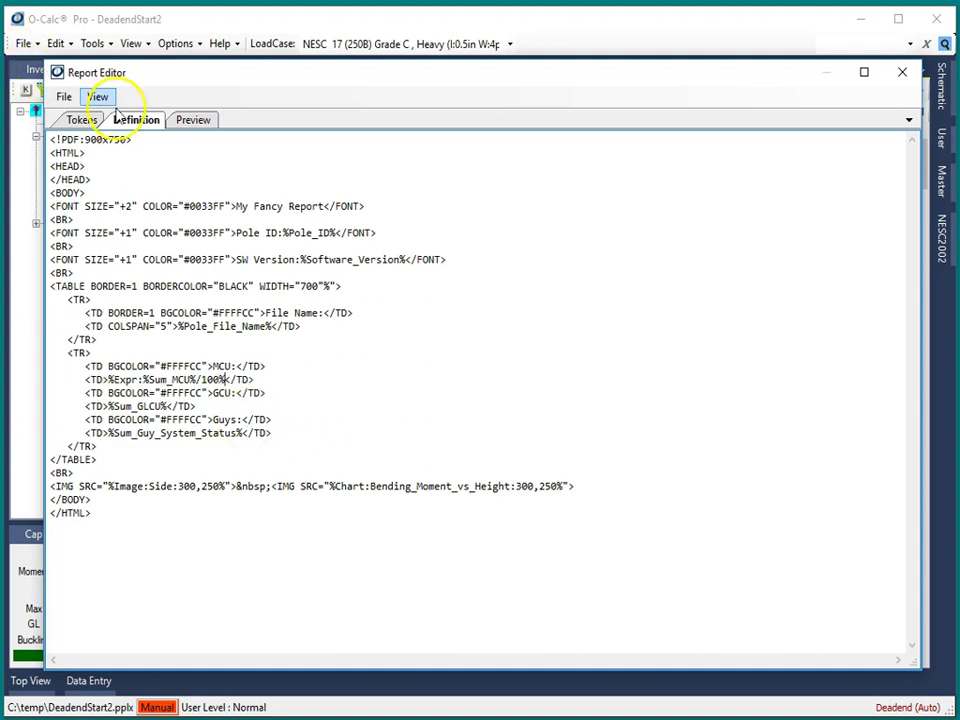
Step: Scroll the token list, preview the rendered report, then return to the Parameters tokens
{"action": "left_click", "coordinate": [80, 119]}
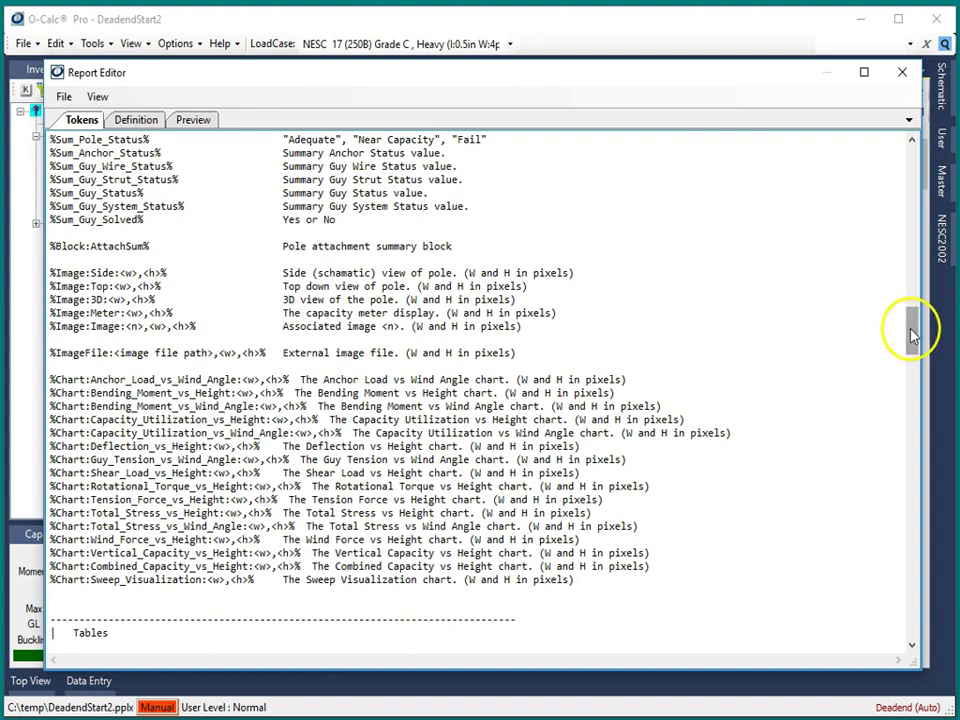
{"action": "left_click_drag", "start_coordinate": [911, 386], "coordinate": [922, 200]}
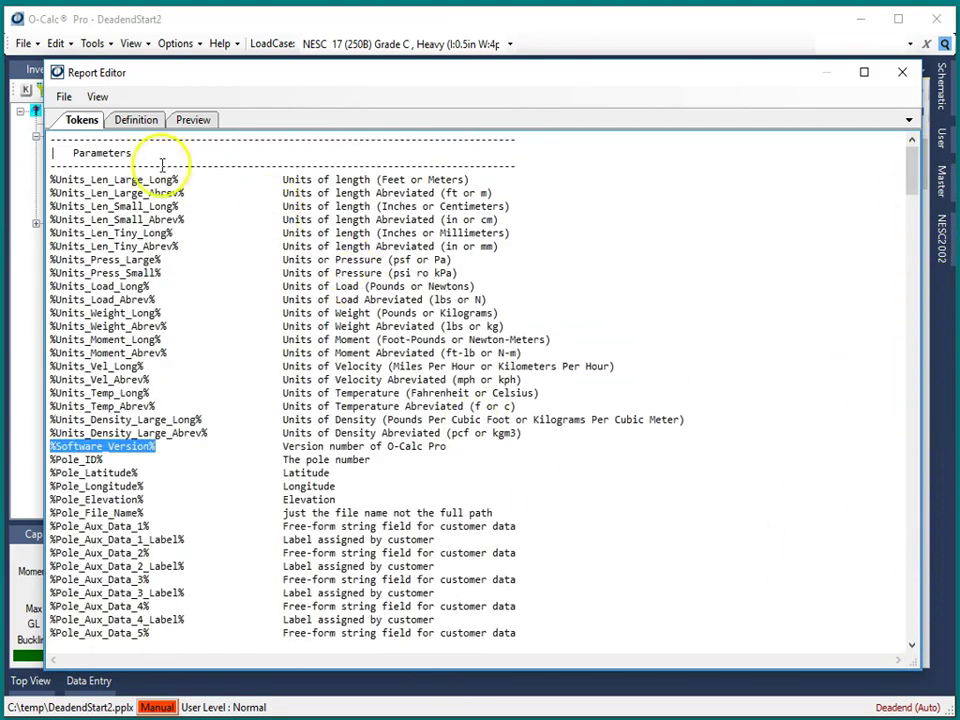
{"action": "left_click", "coordinate": [97, 97]}
{"action": "left_click", "coordinate": [128, 117]}
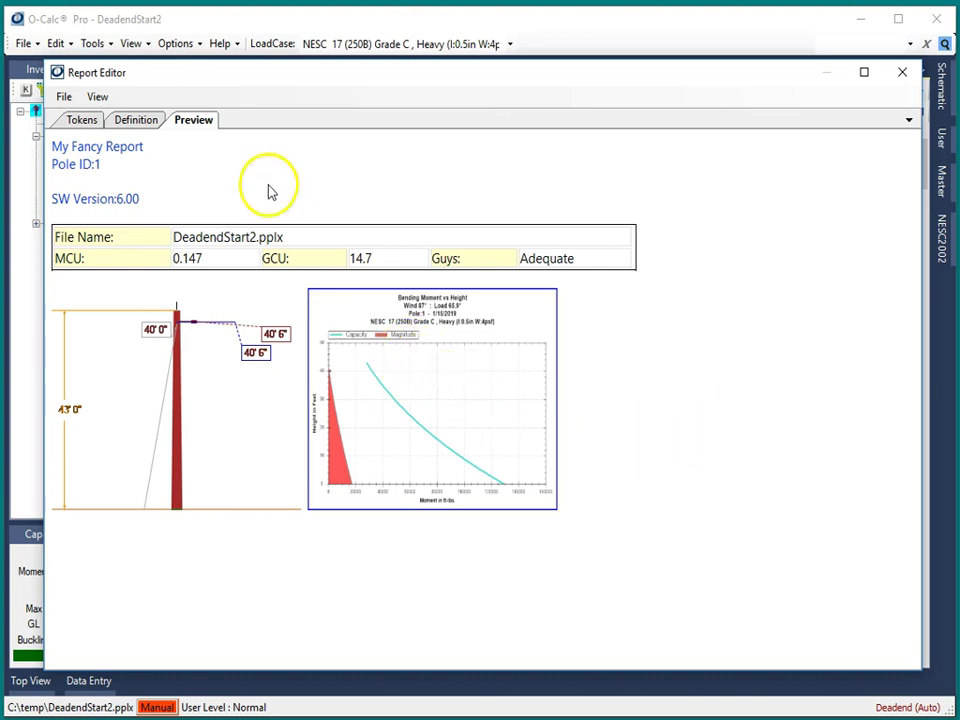
{"action": "left_click", "coordinate": [81, 120]}
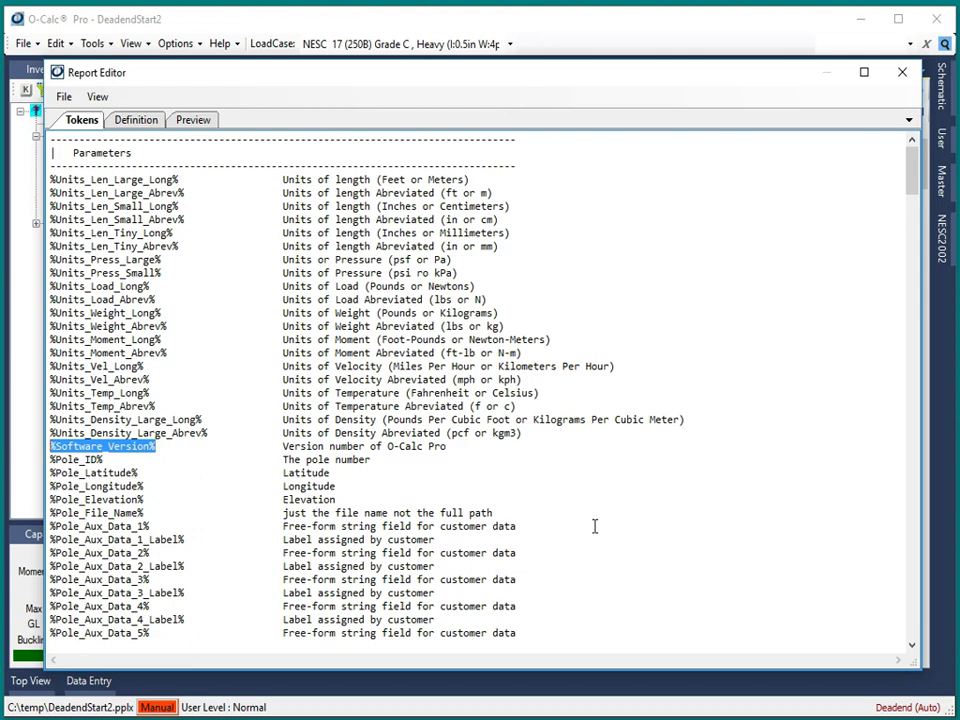
{"action": "left_click_drag", "start_coordinate": [917, 193], "coordinate": [921, 167]}
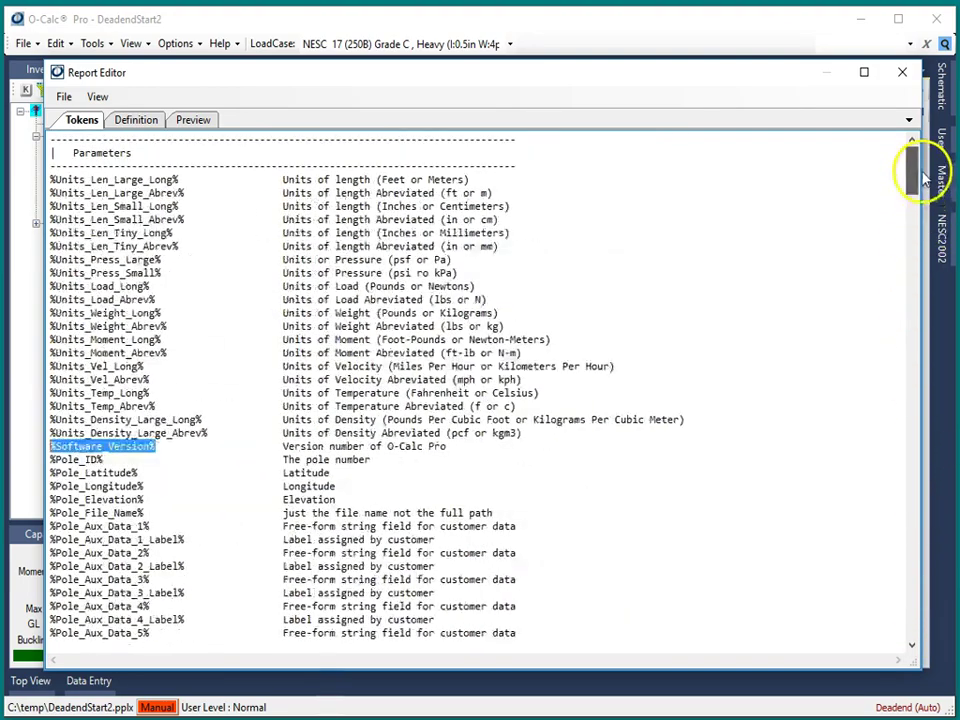
{"action": "left_click", "coordinate": [95, 97]}
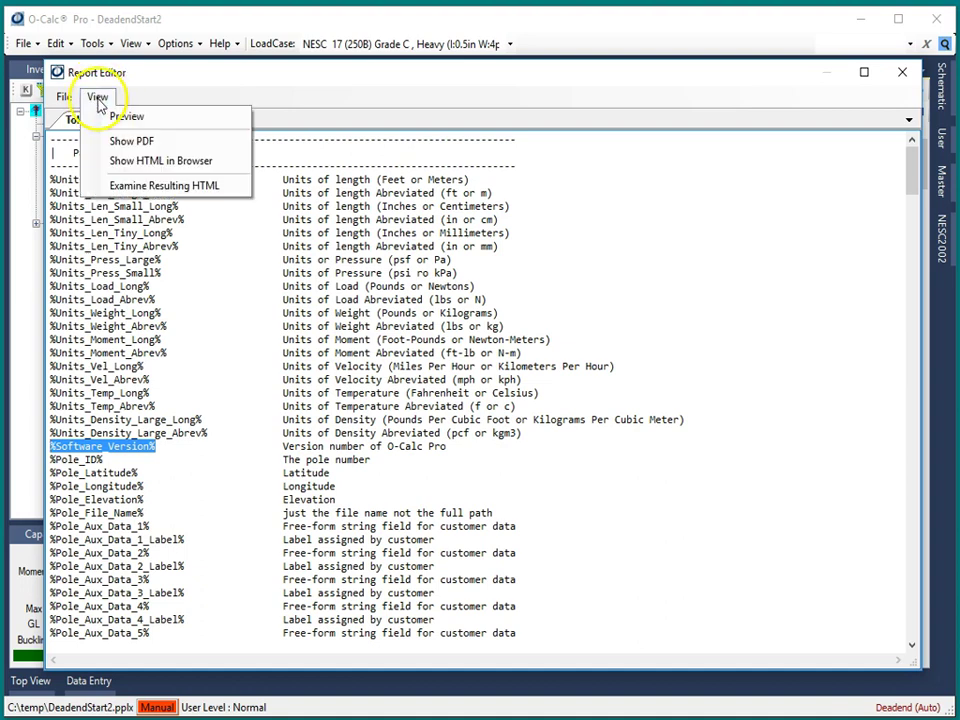
{"action": "left_click", "coordinate": [126, 144]}
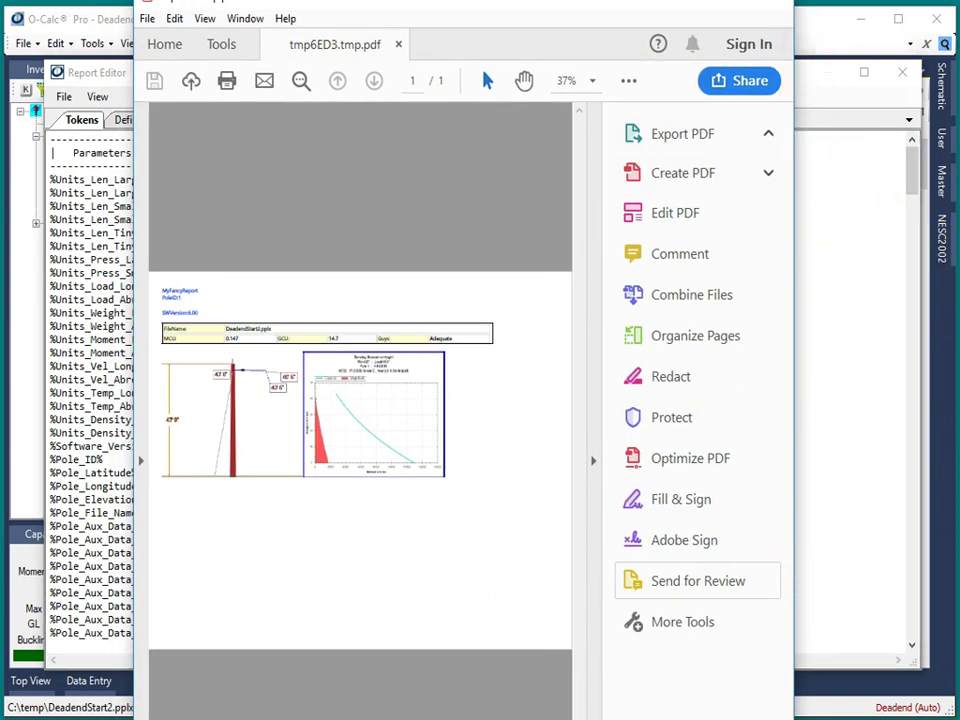
{"action": "left_click", "coordinate": [775, 4]}
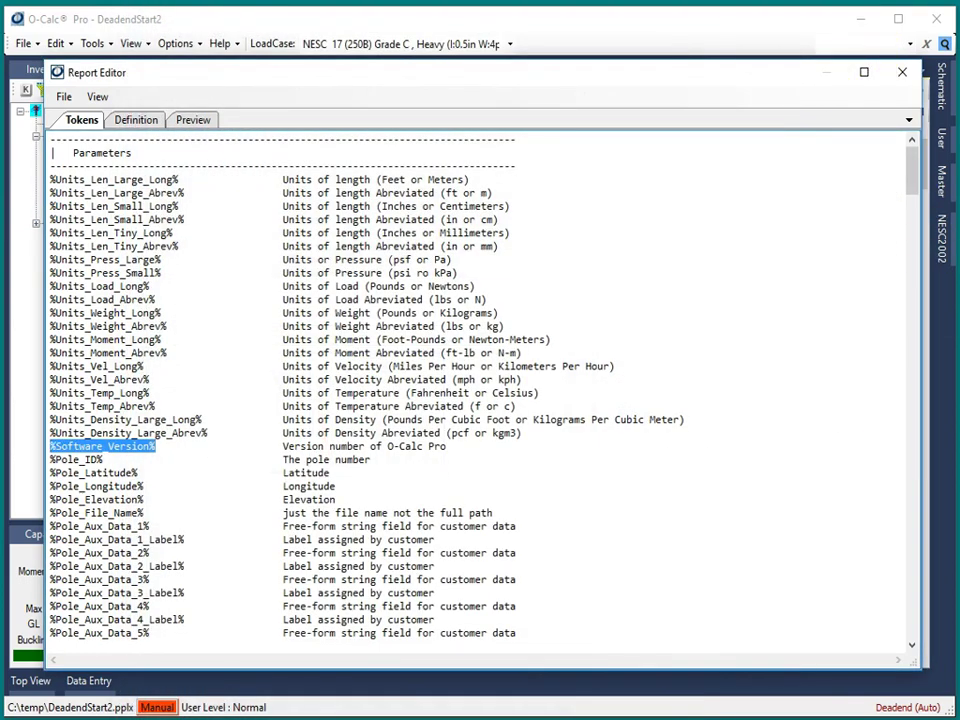
Step: Save As SampleReport.HTML in the OsmosePPL Reports folder and confirm replacing the existing file
{"action": "left_click", "coordinate": [63, 96]}
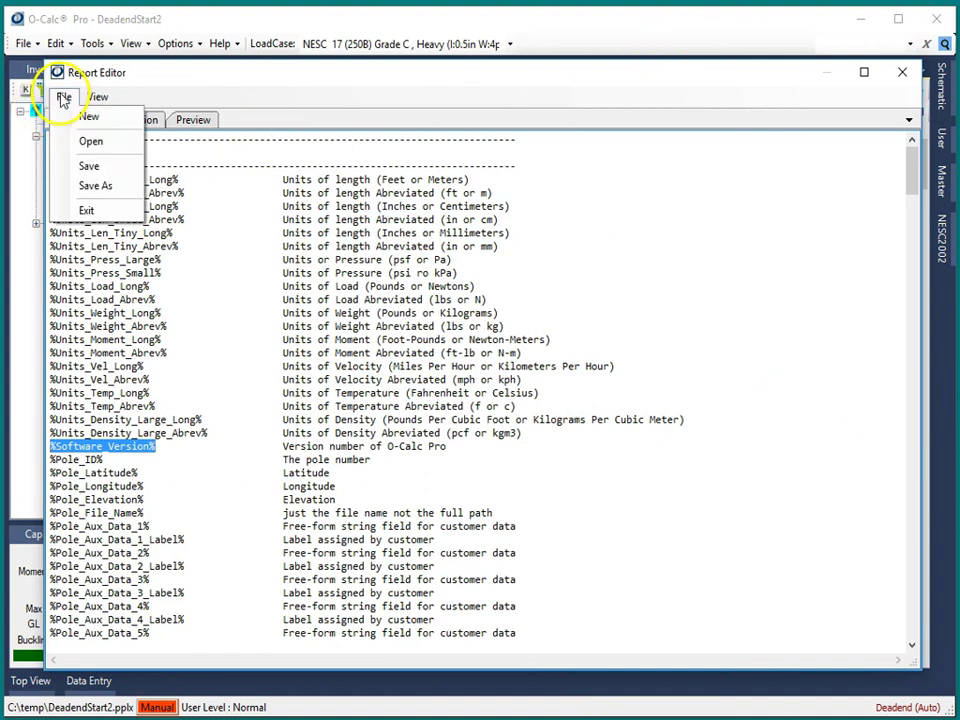
{"action": "left_click", "coordinate": [88, 168]}
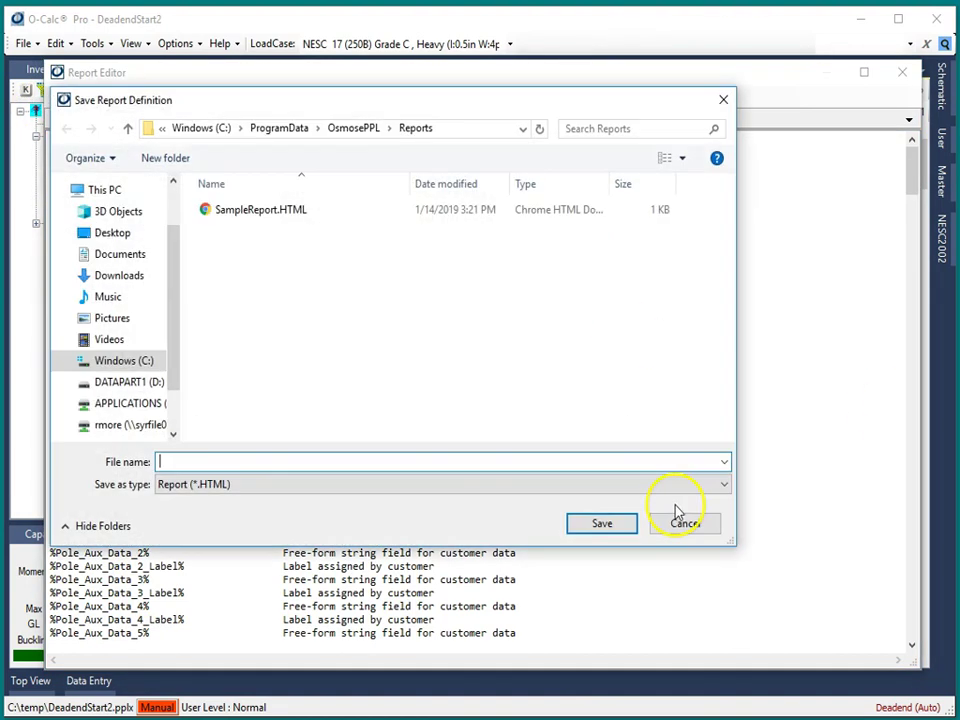
{"action": "left_click", "coordinate": [270, 213]}
{"action": "left_click", "coordinate": [598, 525]}
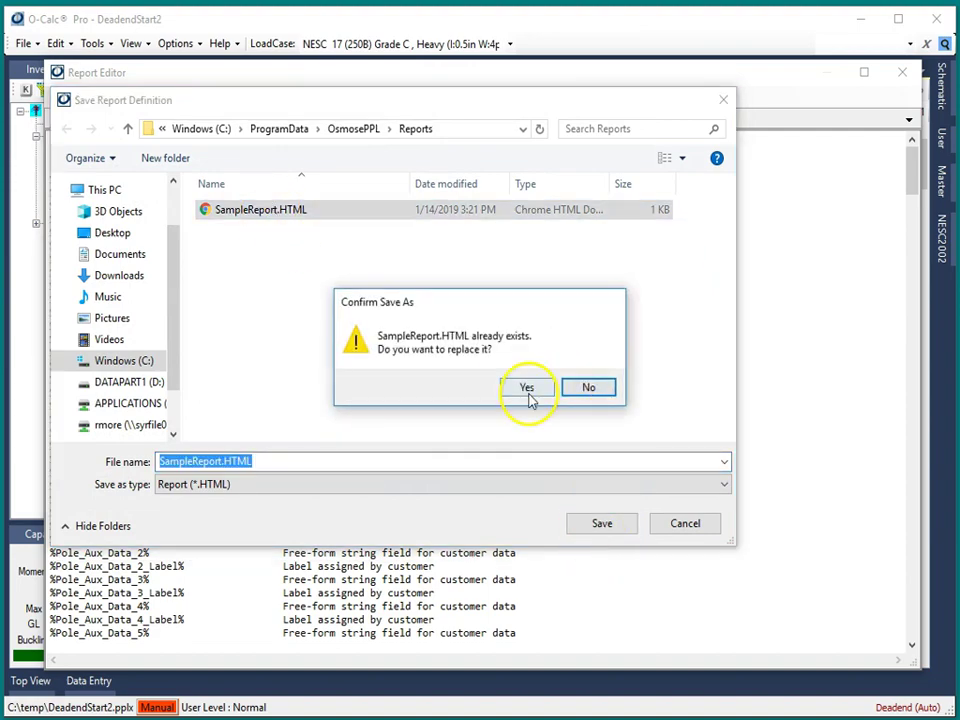
{"action": "left_click", "coordinate": [526, 390]}
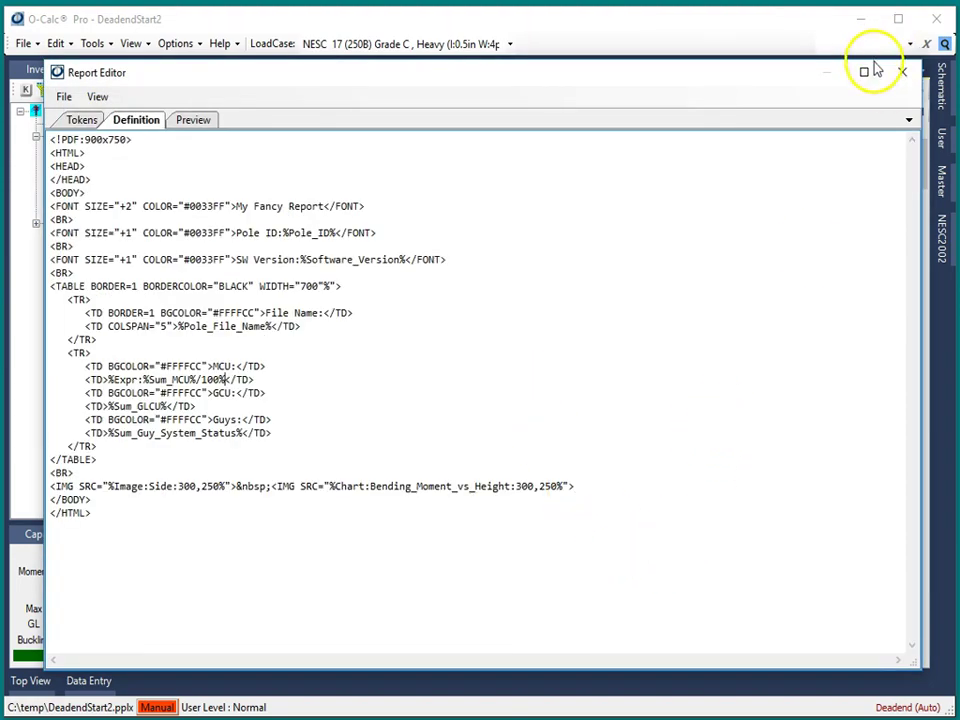
Step: Close the Report Editor, run SampleReport to confirm it renders My Fancy Report, then launch Batch Report
{"action": "left_click", "coordinate": [903, 72]}
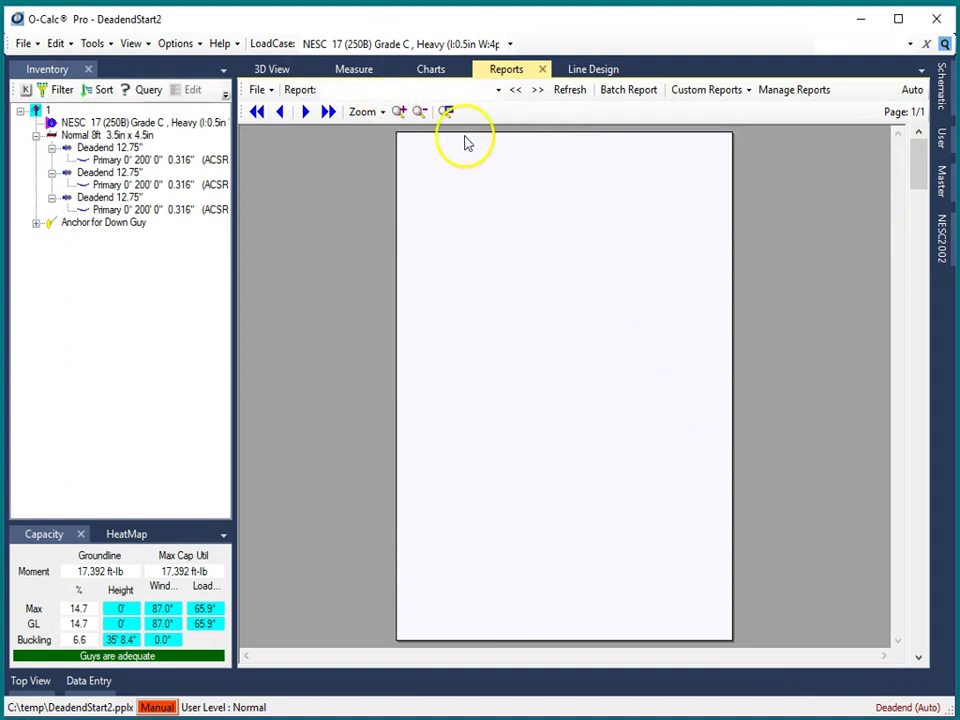
{"action": "left_click", "coordinate": [498, 93]}
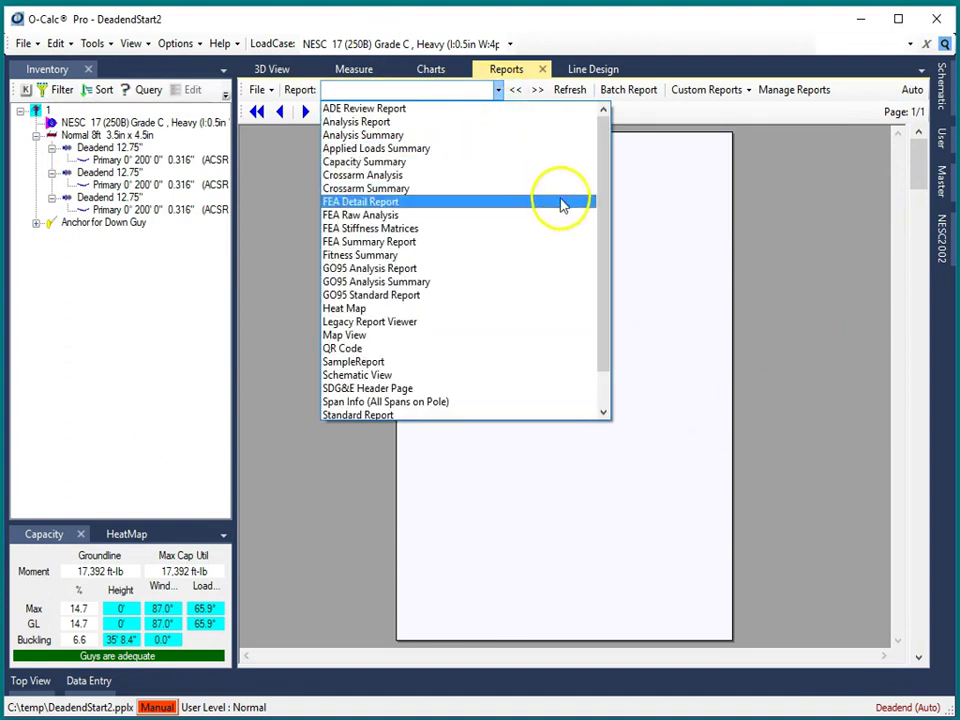
{"action": "scroll", "coordinate": [365, 390], "scroll_direction": "down", "scroll_amount": 1}
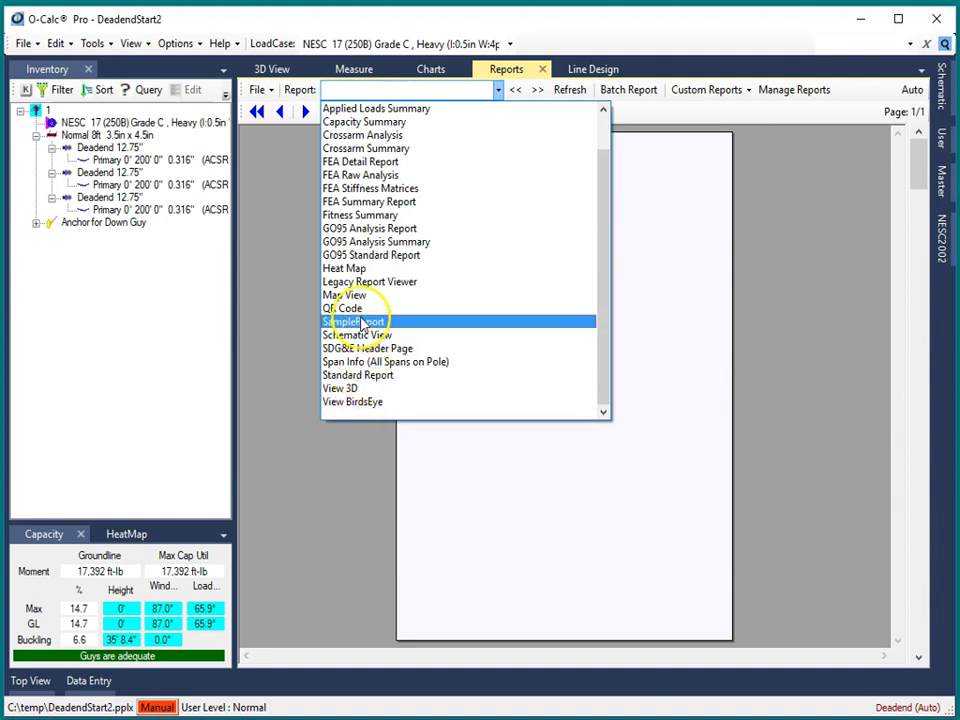
{"action": "left_click", "coordinate": [362, 325]}
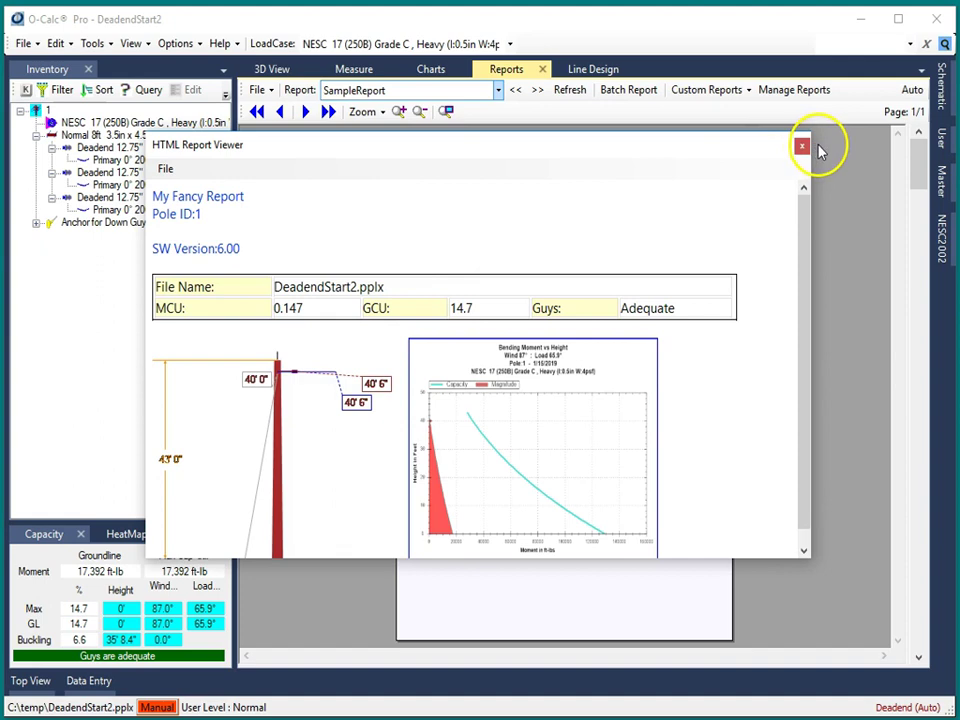
{"action": "left_click", "coordinate": [801, 146]}
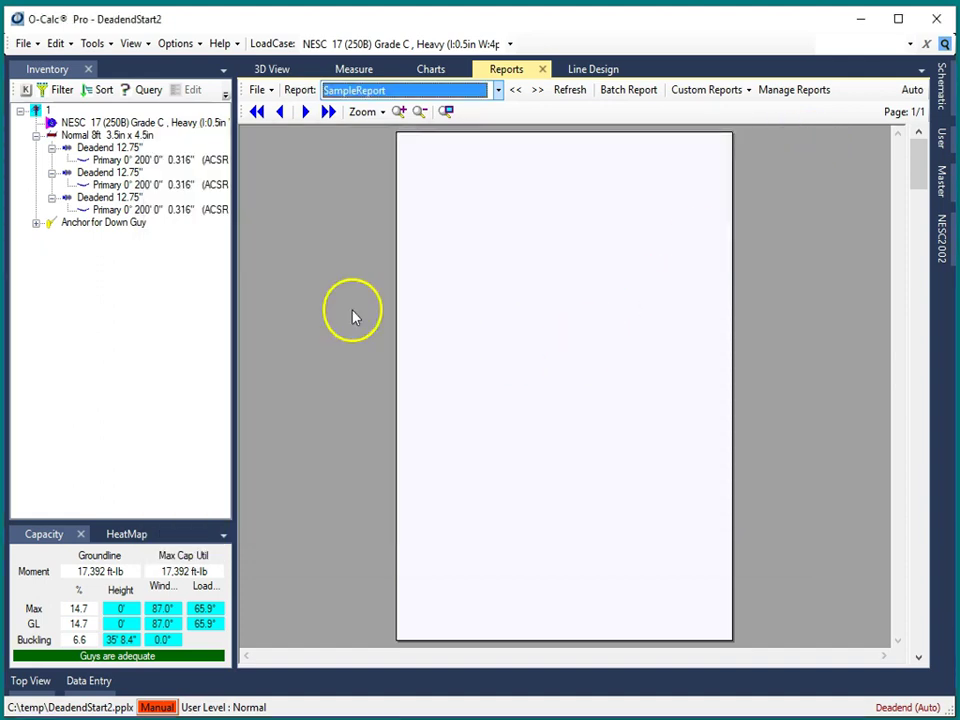
{"action": "left_click", "coordinate": [620, 93]}
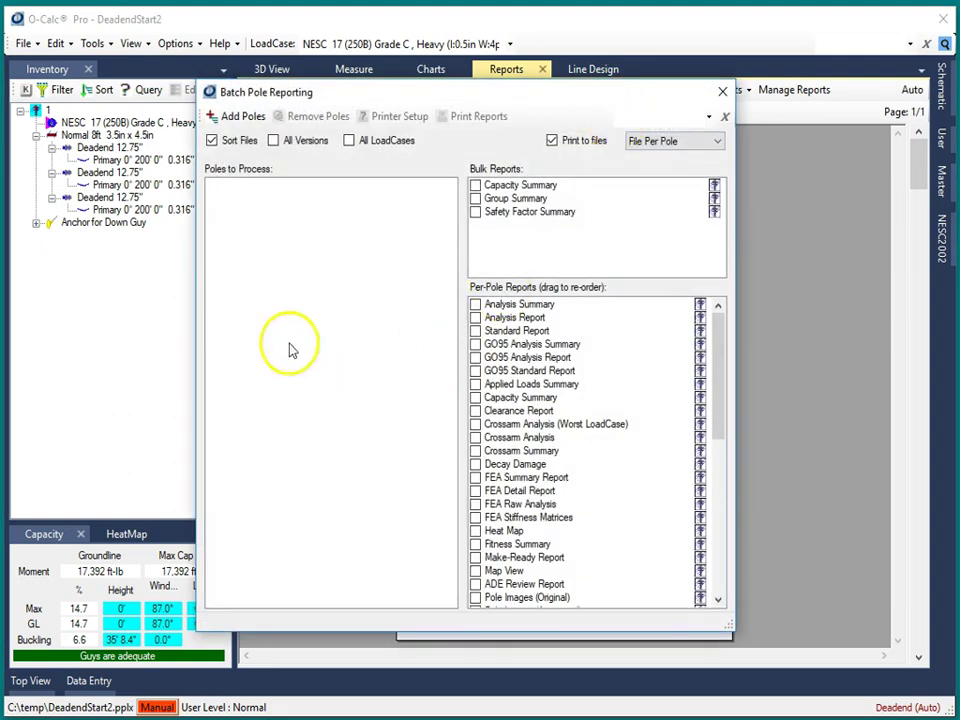
Step: Scroll the Per-Pole Reports list to its end to reveal SampleReport, and nudge the dialog down-right
{"action": "left_click_drag", "start_coordinate": [722, 355], "coordinate": [724, 531]}
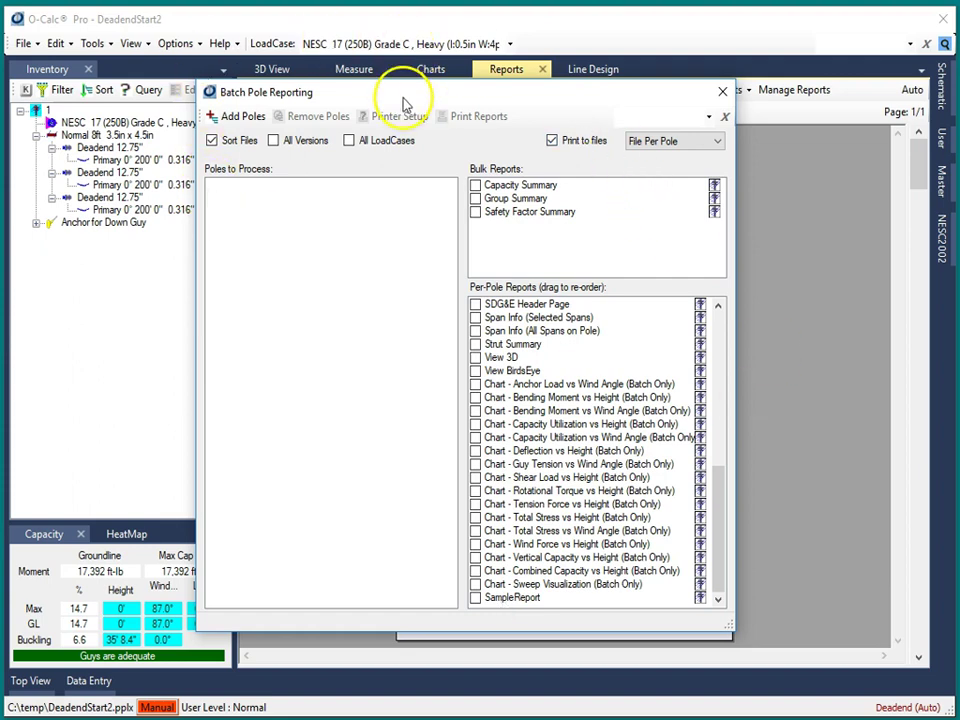
{"action": "left_click_drag", "start_coordinate": [409, 99], "coordinate": [415, 116]}
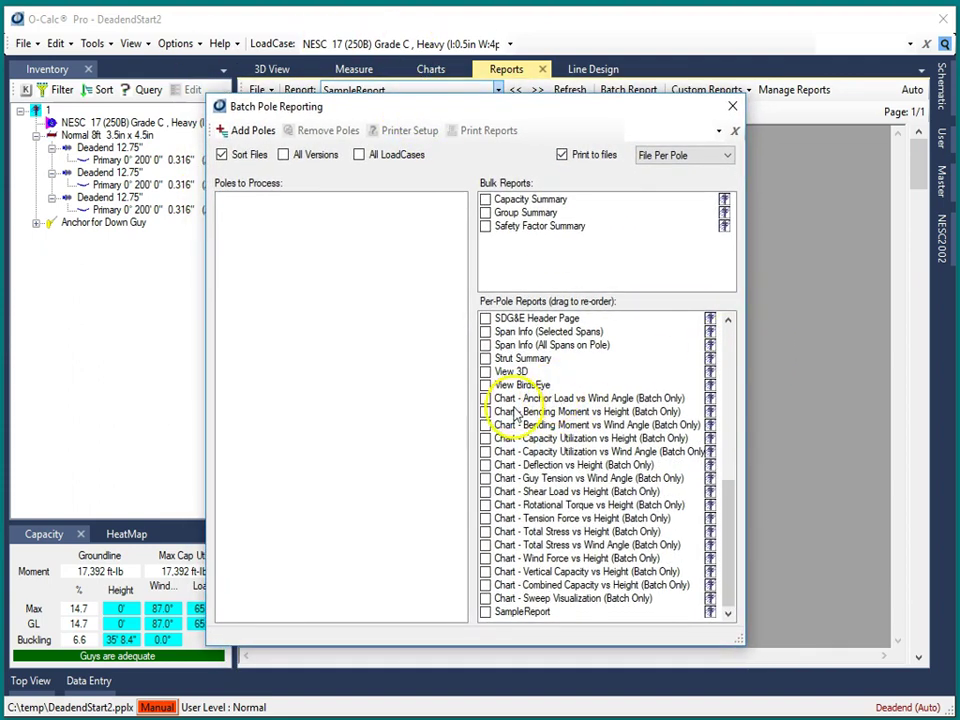